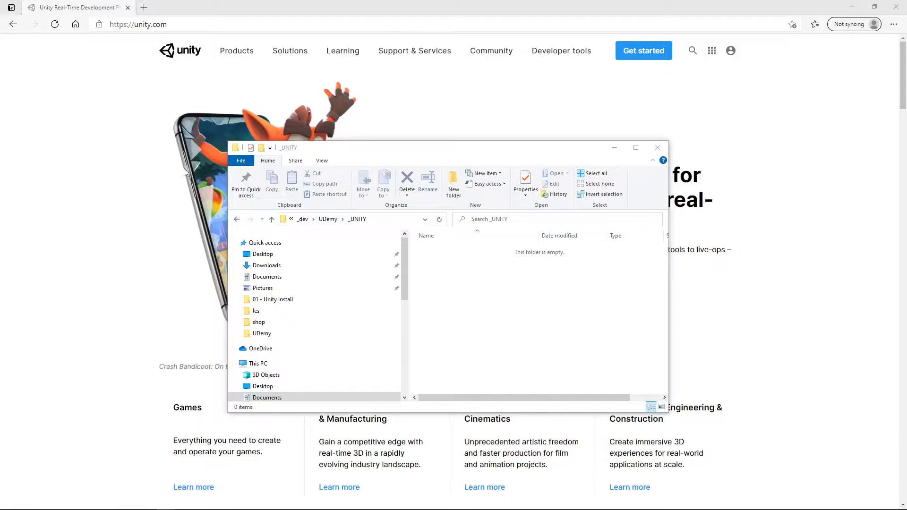
Bring the unity.com home page in front of the empty _UNITY folder window
{"action": "left_click", "coordinate": [114, 189]}
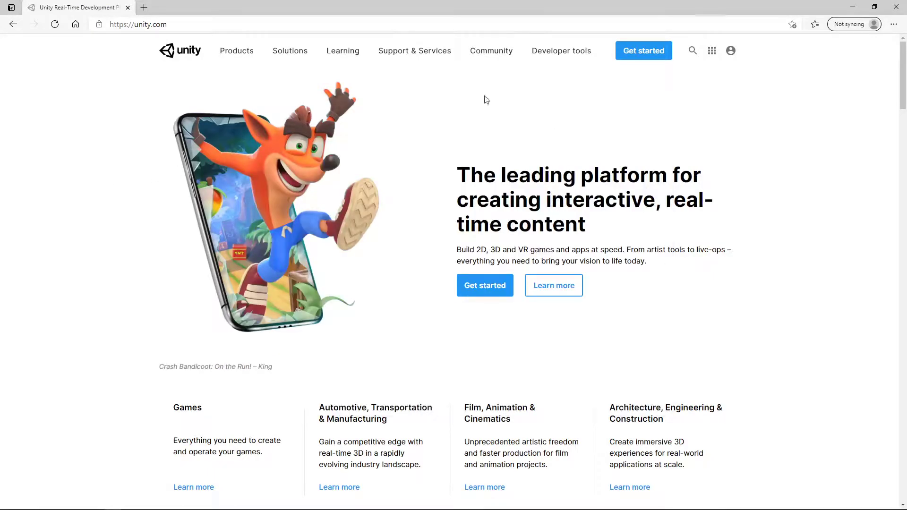
Go from Products to Individual plans and choose Personal's Get started download page
{"action": "left_click", "coordinate": [237, 50]}
{"action": "left_click", "coordinate": [497, 294]}
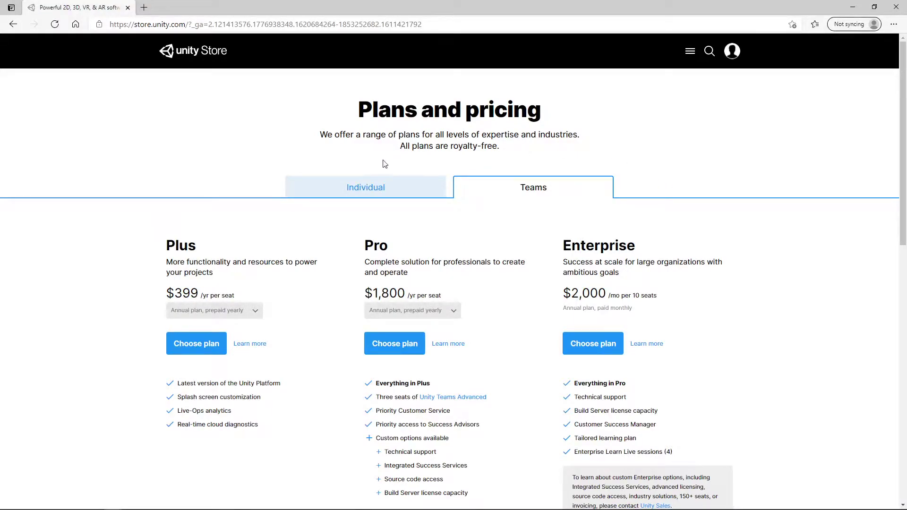
{"action": "left_click", "coordinate": [364, 192]}
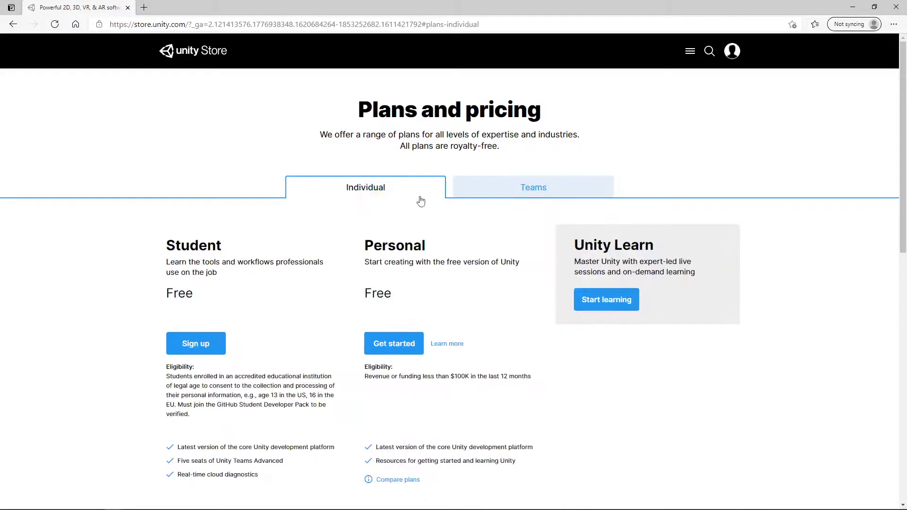
{"action": "left_click", "coordinate": [406, 344]}
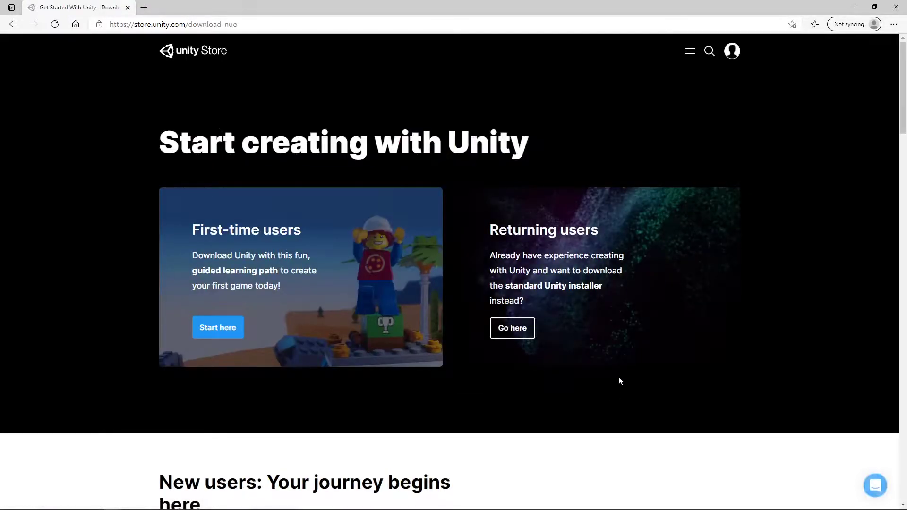
Pick the returning-user installer, accept the Personal terms, and download Unity Hub
{"action": "scroll", "coordinate": [591, 371], "scroll_direction": "down", "scroll_amount": 2}
{"action": "scroll", "coordinate": [554, 357], "scroll_direction": "up", "scroll_amount": 2}
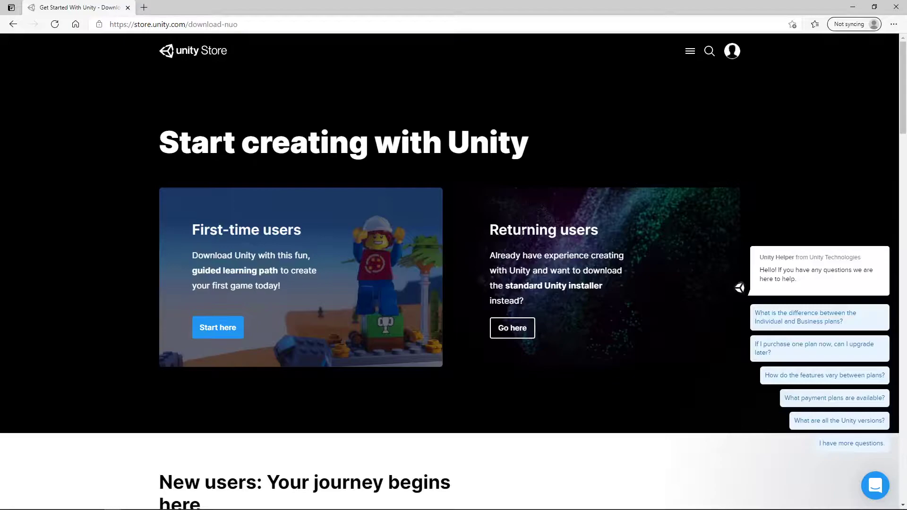
{"action": "left_click", "coordinate": [512, 331]}
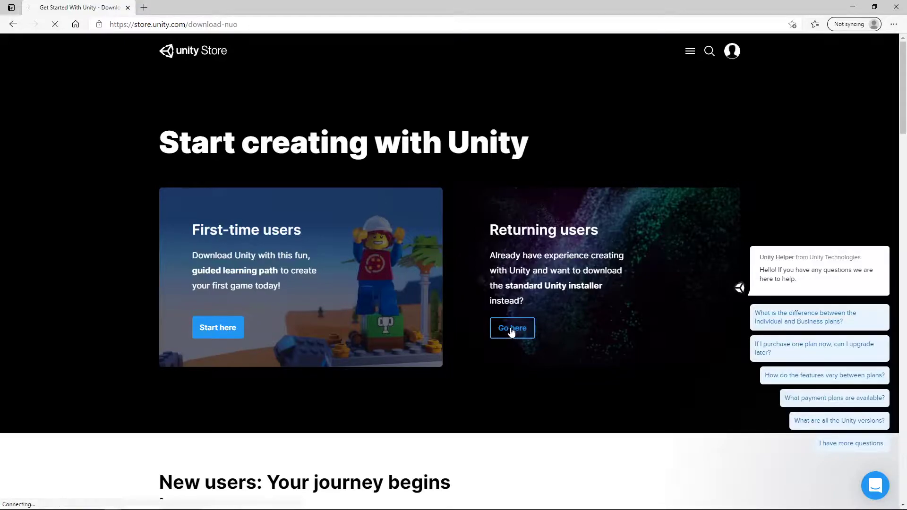
{"action": "scroll", "coordinate": [502, 293], "scroll_direction": "down", "scroll_amount": 4}
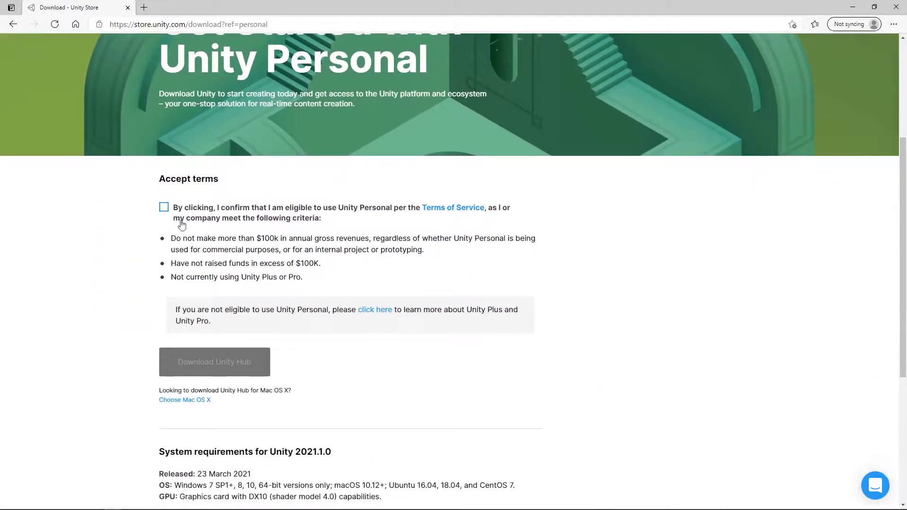
{"action": "left_click", "coordinate": [164, 208]}
{"action": "scroll", "coordinate": [359, 321], "scroll_direction": "down", "scroll_amount": 4}
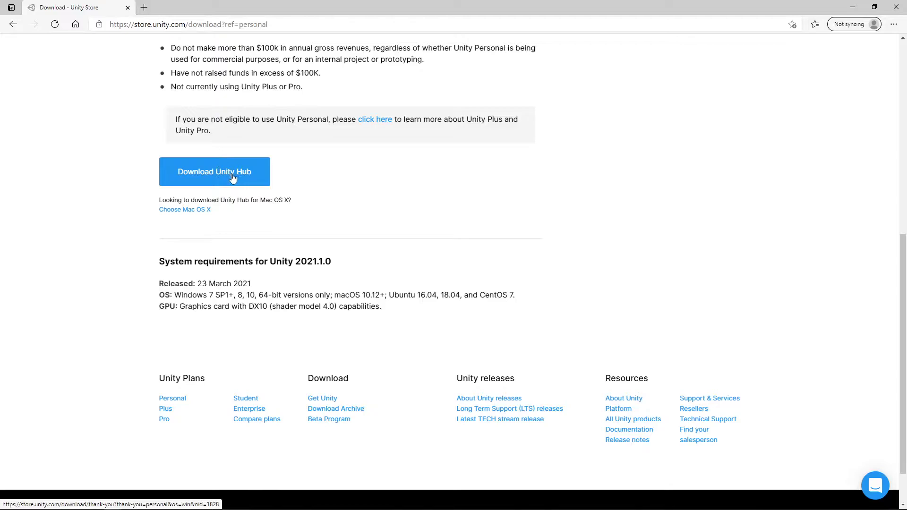
{"action": "left_click", "coordinate": [233, 178]}
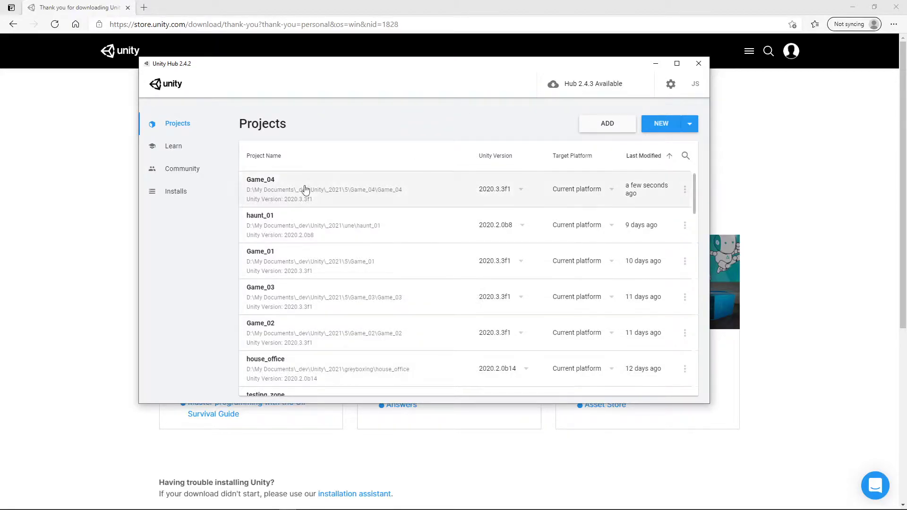
Check installed versions, then create a new project with Unity 2020.3.3f1 from the NEW dropdown
{"action": "left_click", "coordinate": [176, 197]}
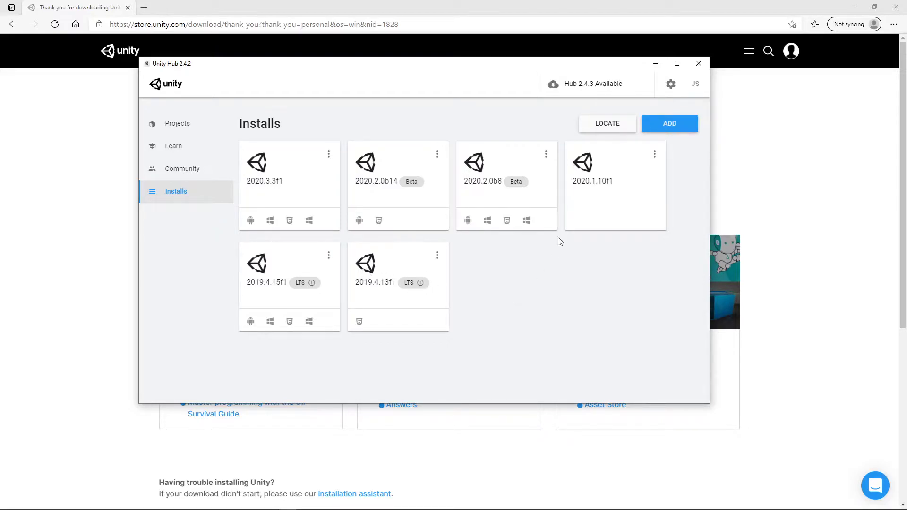
{"action": "left_click", "coordinate": [180, 124]}
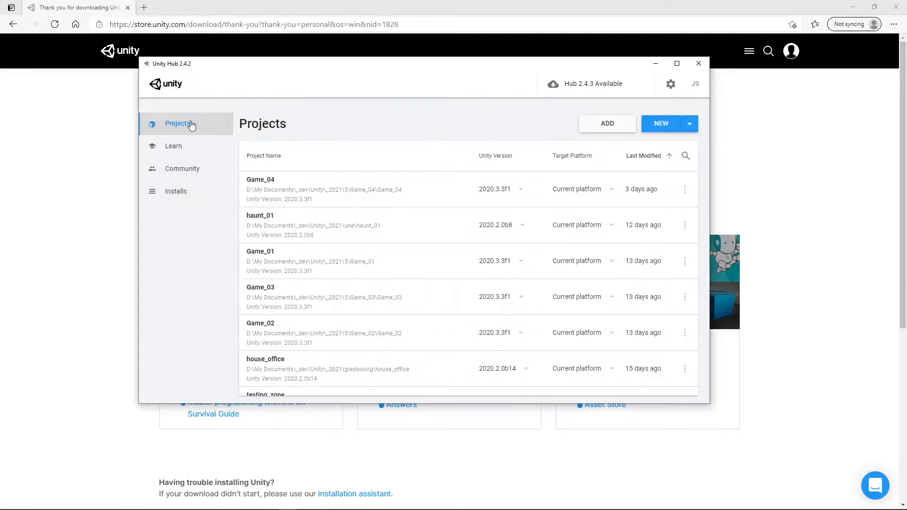
{"action": "left_click", "coordinate": [690, 127]}
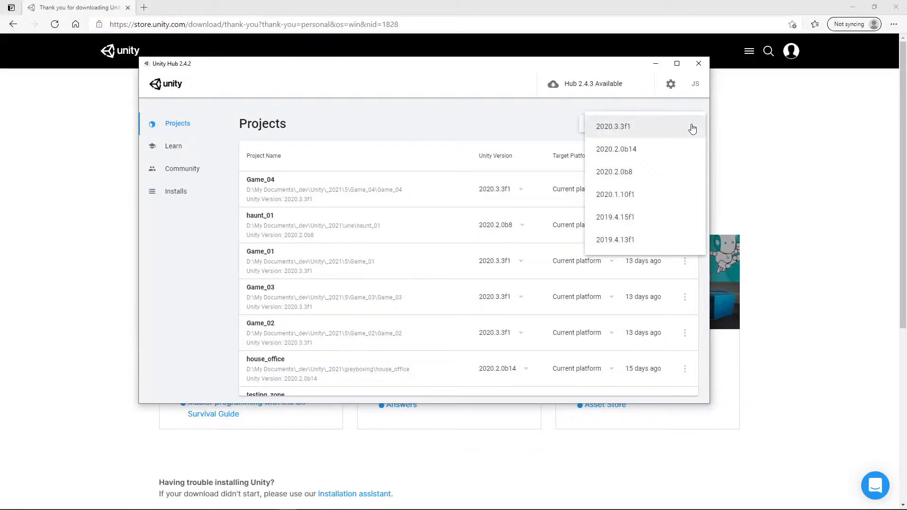
{"action": "left_click", "coordinate": [632, 131]}
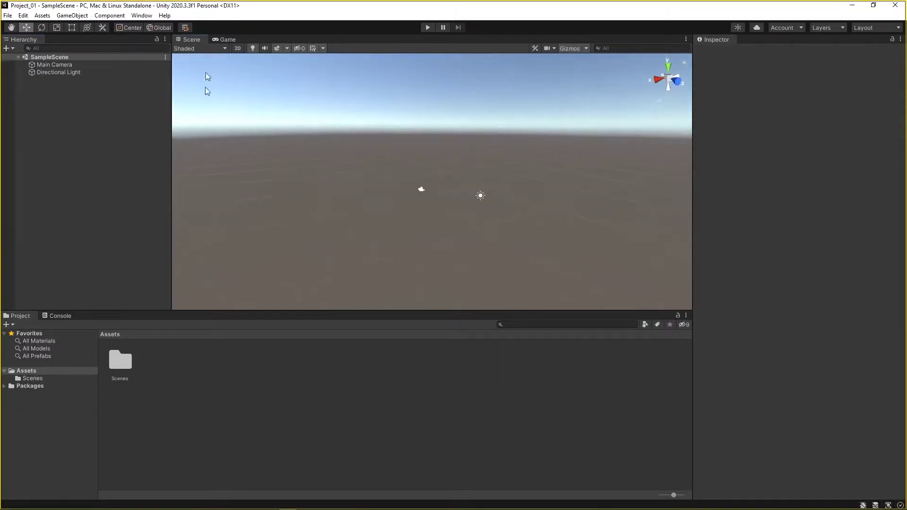
Launch the Asset Store from the editor's Window menu
{"action": "left_click", "coordinate": [138, 17]}
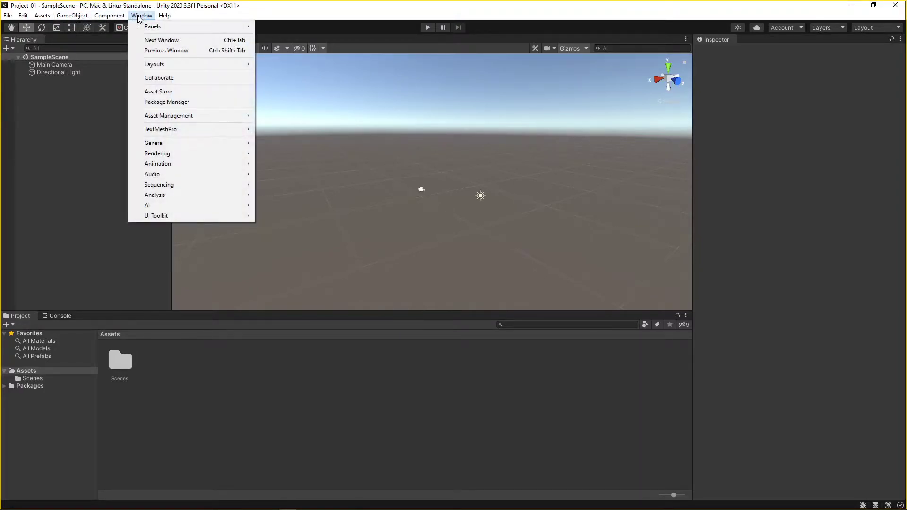
{"action": "left_click", "coordinate": [167, 92]}
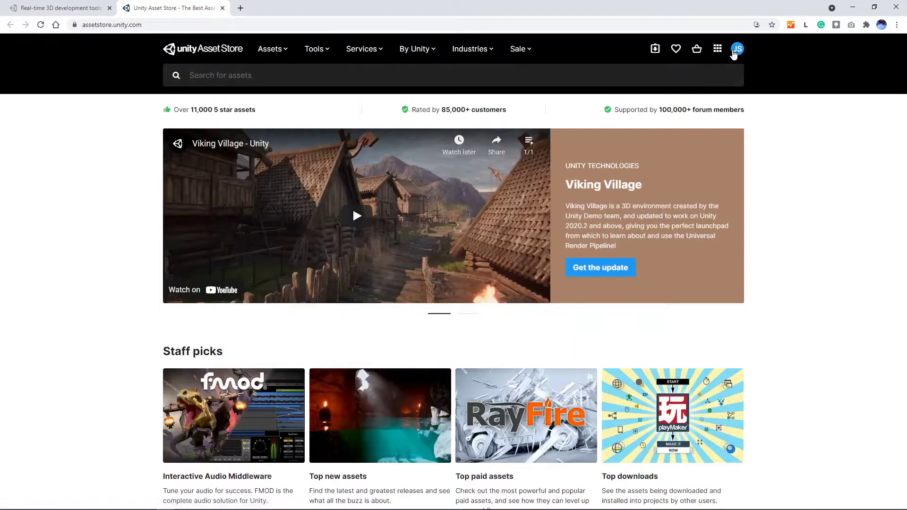
Search the Asset Store for 'standard assets' and browse the Standard Assets product gallery
{"action": "left_click", "coordinate": [238, 76]}
{"action": "type", "text": "standa"}
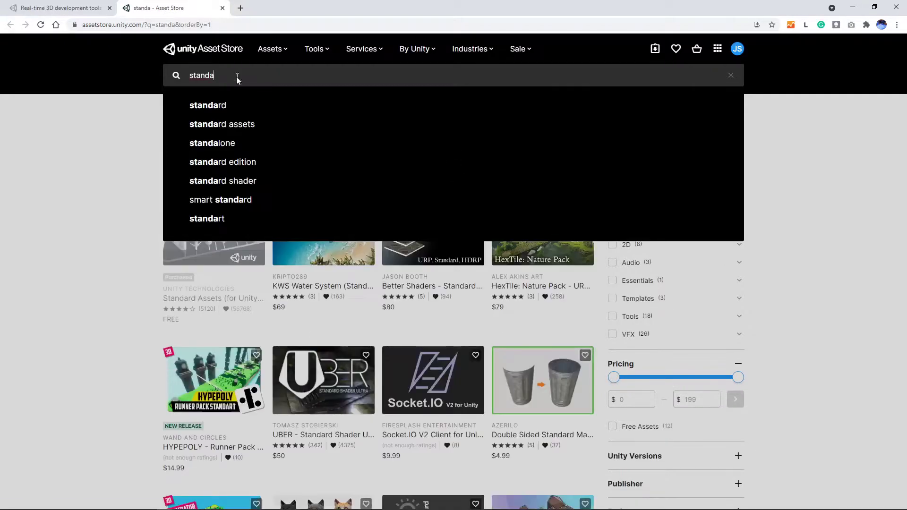
{"action": "type", "text": "rd "}
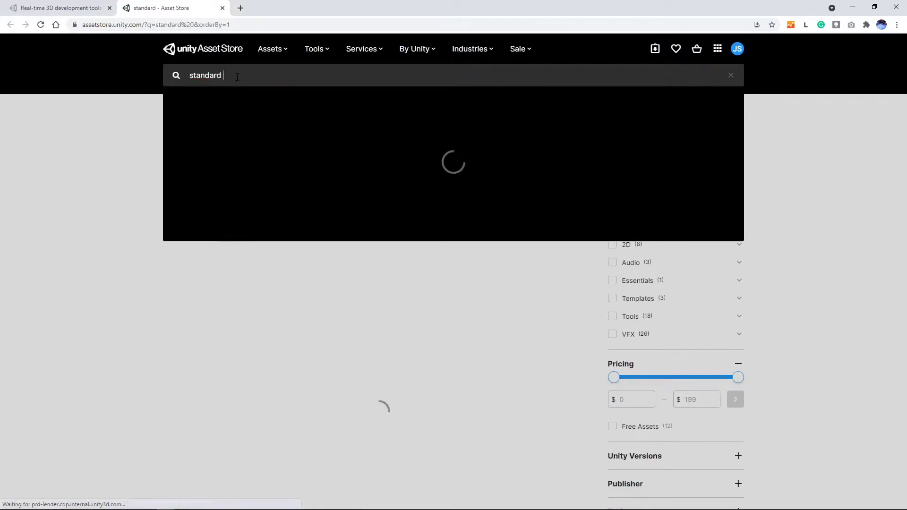
{"action": "type", "text": "assets"}
{"action": "key", "text": "Return"}
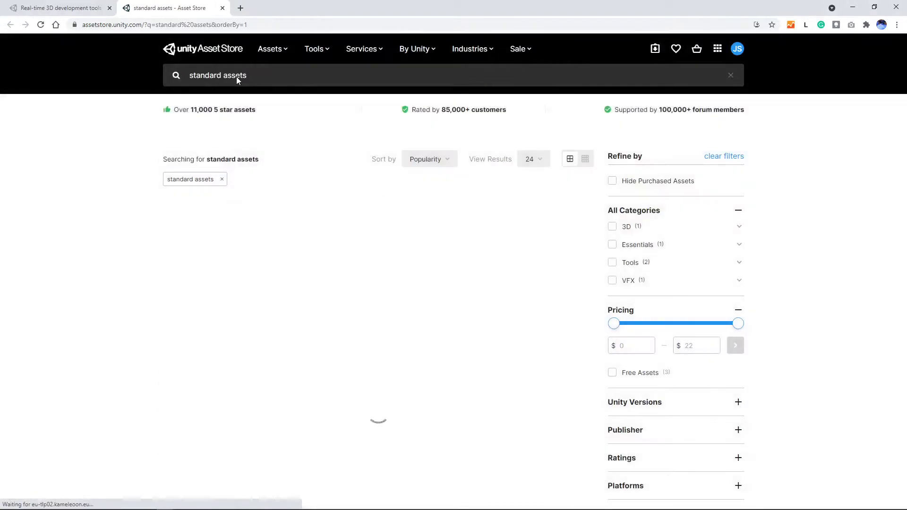
{"action": "scroll", "coordinate": [89, 296], "scroll_direction": "down", "scroll_amount": 1}
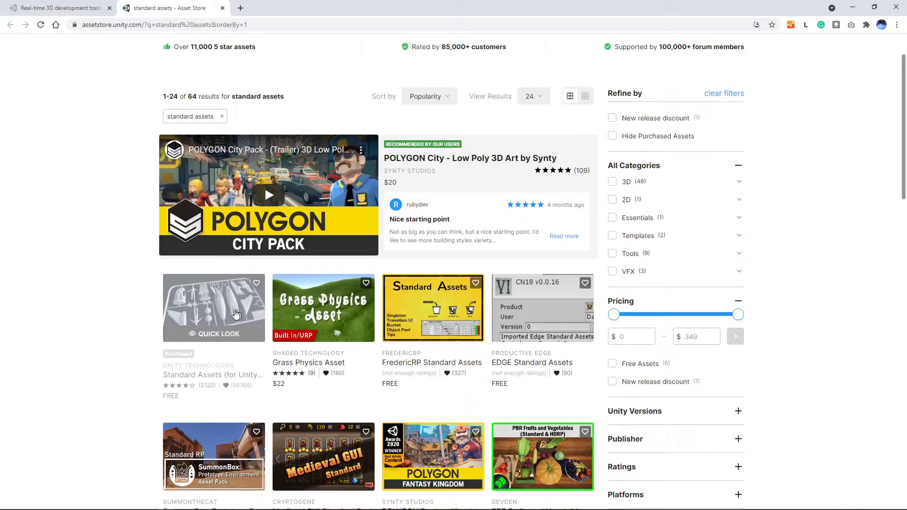
{"action": "left_click", "coordinate": [208, 337]}
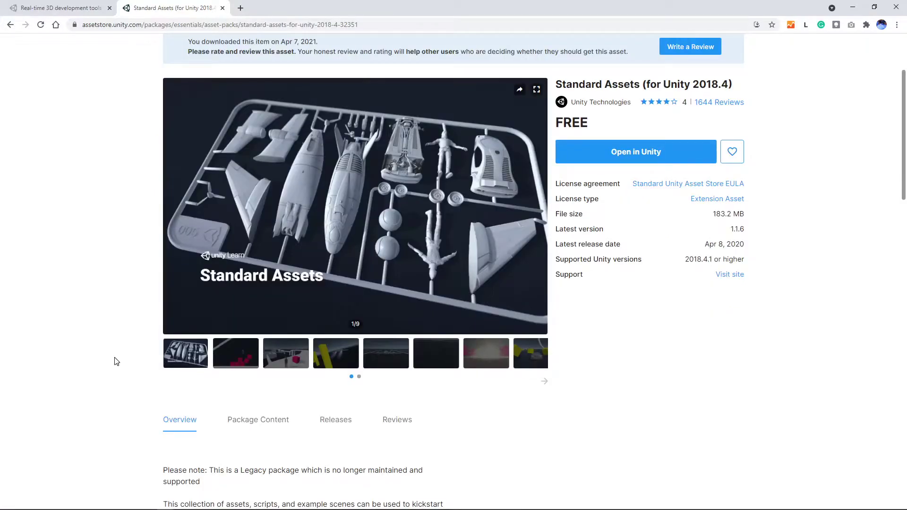
{"action": "left_click", "coordinate": [233, 364]}
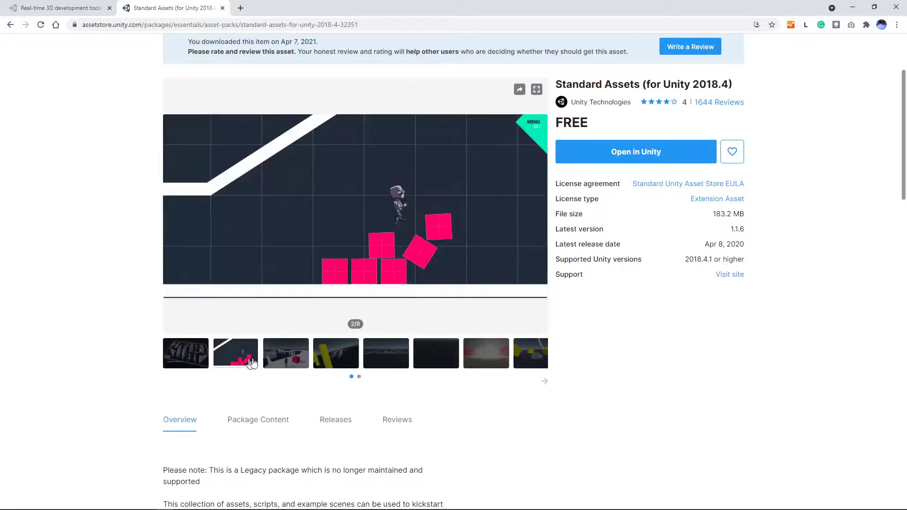
{"action": "left_click", "coordinate": [288, 361]}
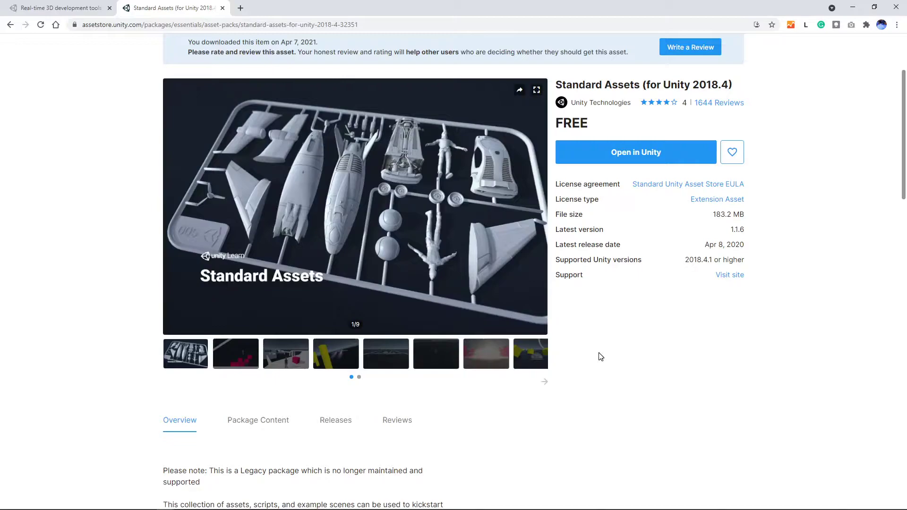
View the My Assets list of owned assets, then return to the Unity Editor
{"action": "scroll", "coordinate": [600, 357], "scroll_direction": "up", "scroll_amount": 1}
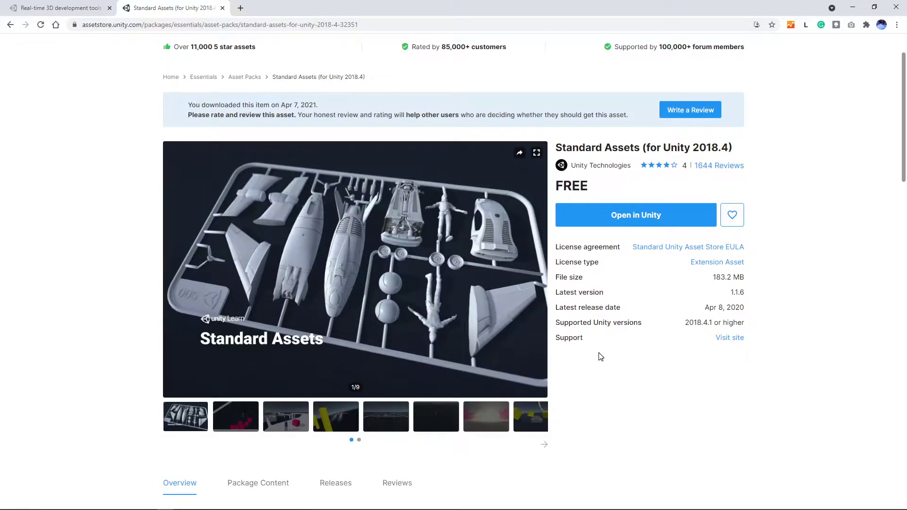
{"action": "scroll", "coordinate": [601, 357], "scroll_direction": "up", "scroll_amount": 1}
{"action": "left_click", "coordinate": [655, 50]}
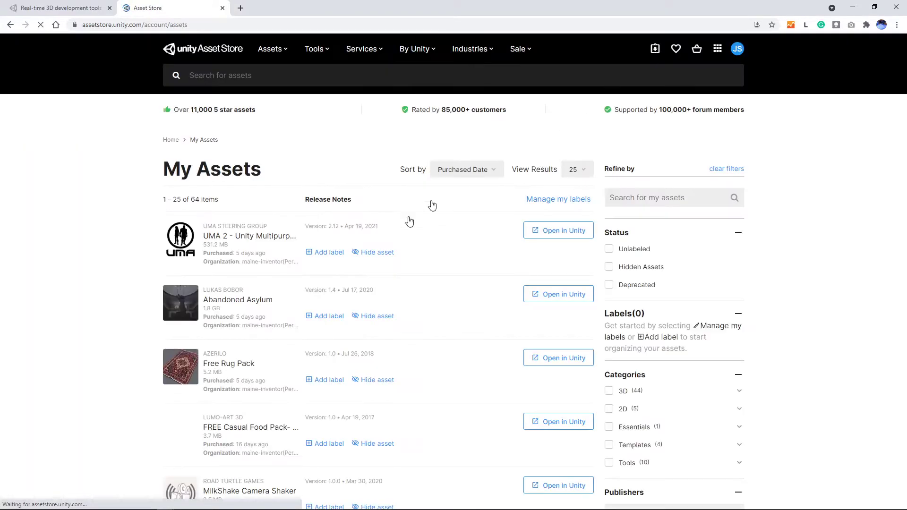
{"action": "scroll", "coordinate": [389, 225], "scroll_direction": "down", "scroll_amount": 8}
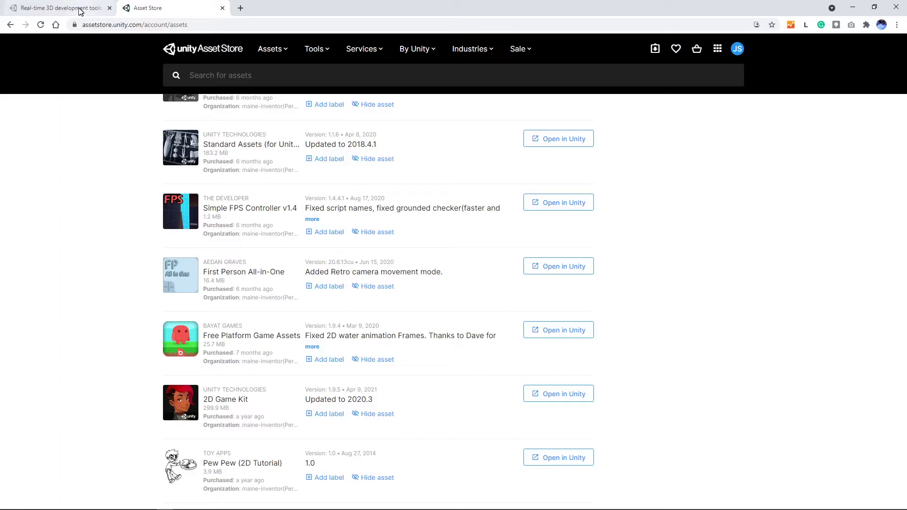
{"action": "left_click", "coordinate": [79, 9]}
{"action": "key", "text": "alt+Tab"}
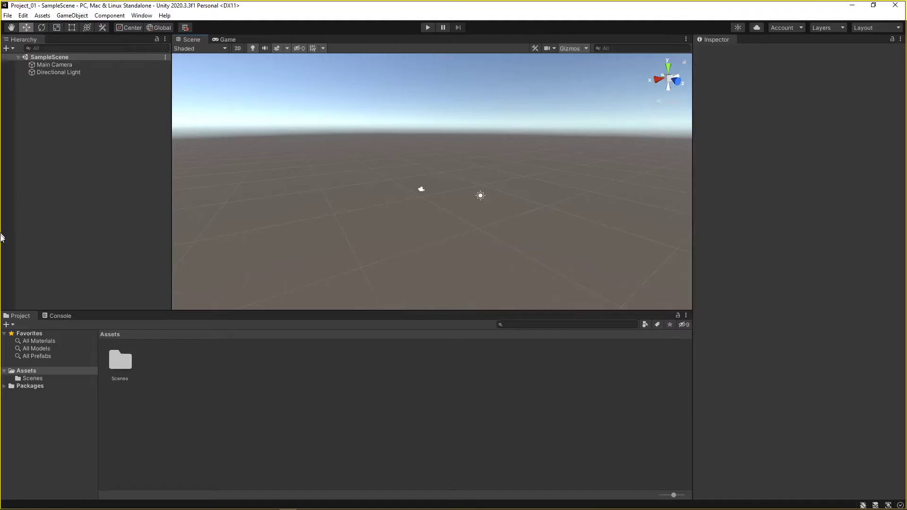
Open the Package Manager and list packages from My Assets
{"action": "left_click", "coordinate": [141, 15]}
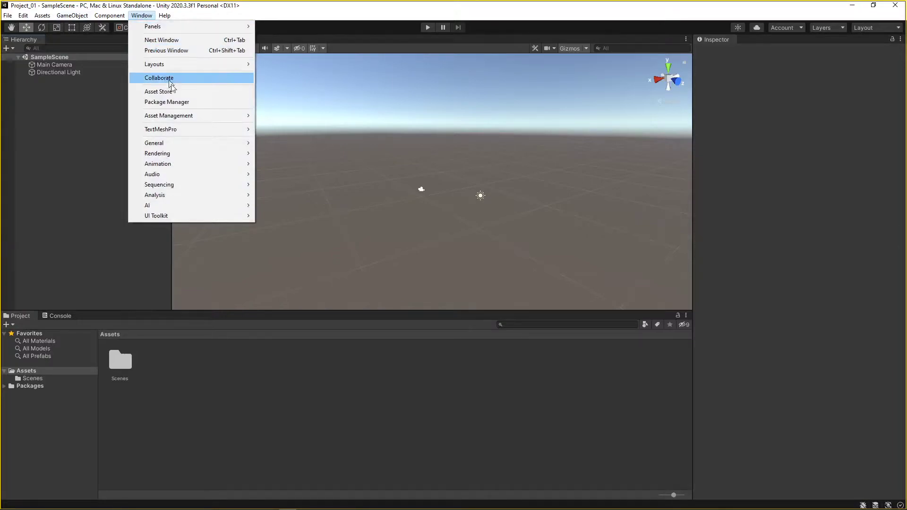
{"action": "left_click", "coordinate": [179, 103]}
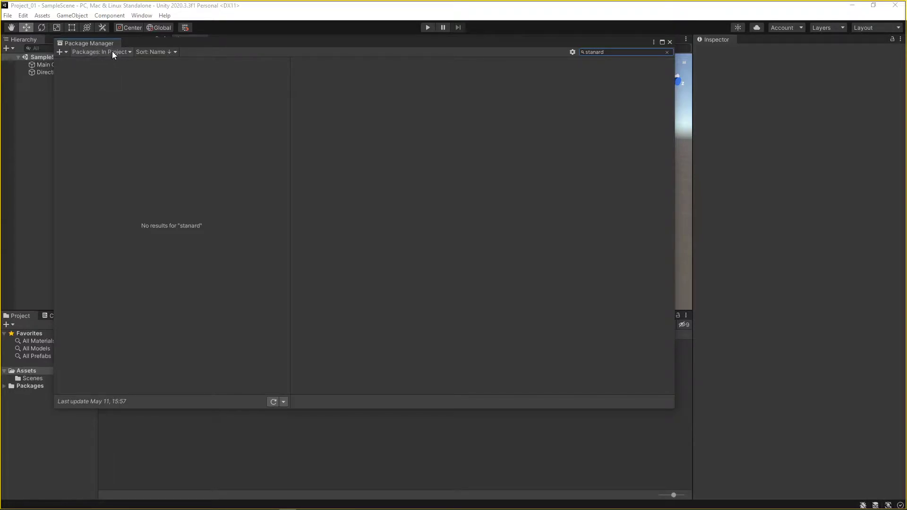
{"action": "left_click", "coordinate": [117, 52]}
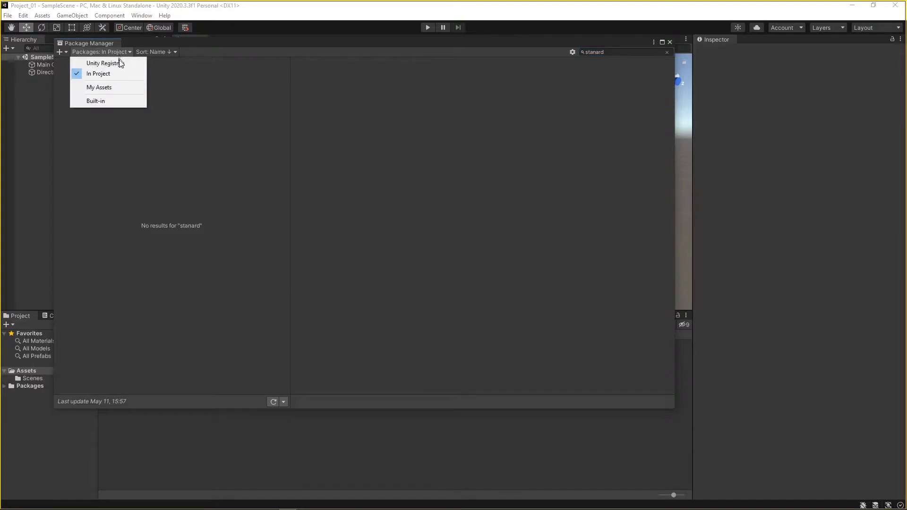
{"action": "left_click", "coordinate": [112, 87]}
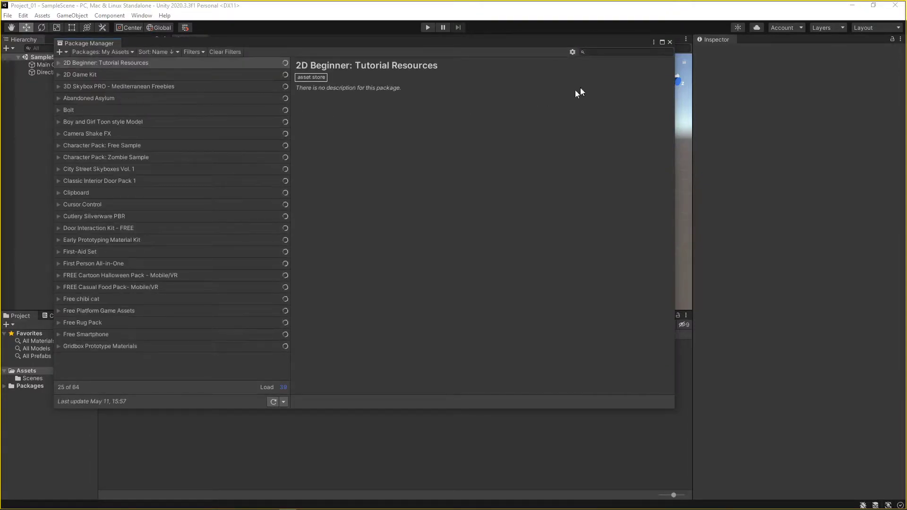
Filter by 'standard' and select Standard Assets (for Unity 2018.4)
{"action": "left_click", "coordinate": [595, 51]}
{"action": "type", "text": "sta"}
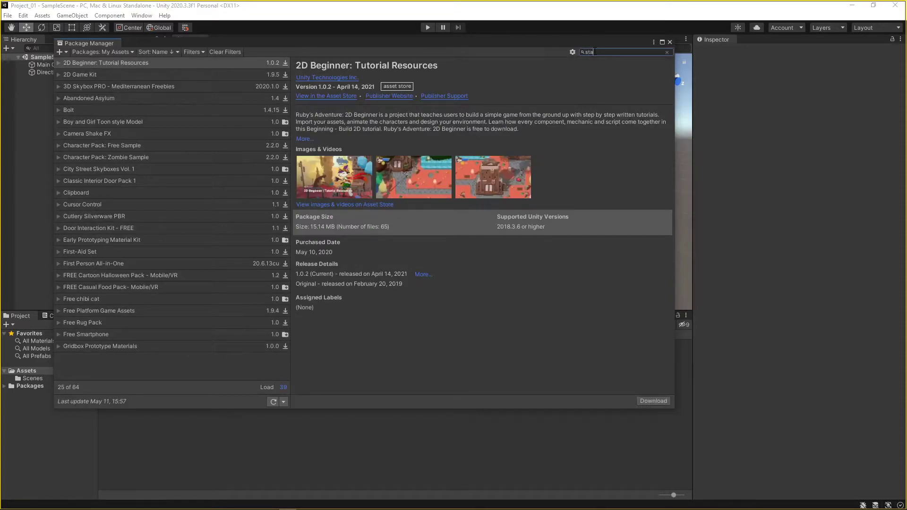
{"action": "type", "text": "ndar"}
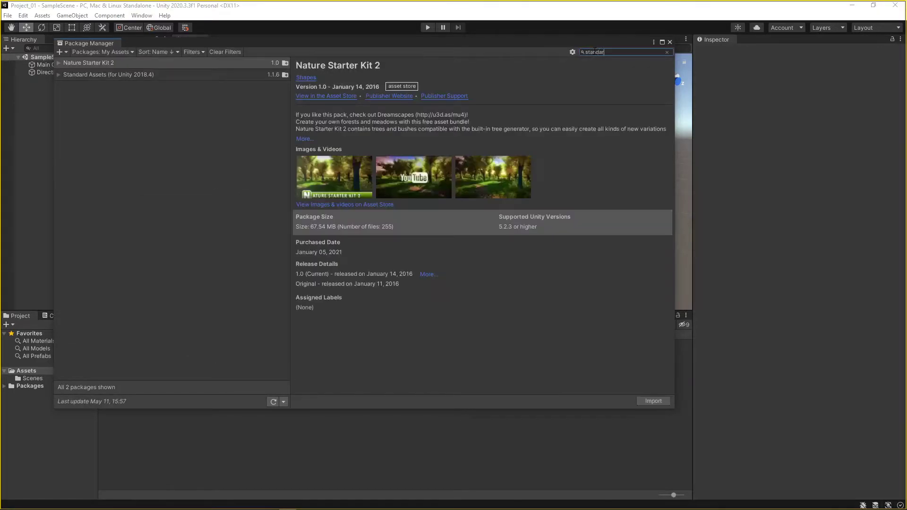
{"action": "type", "text": "d"}
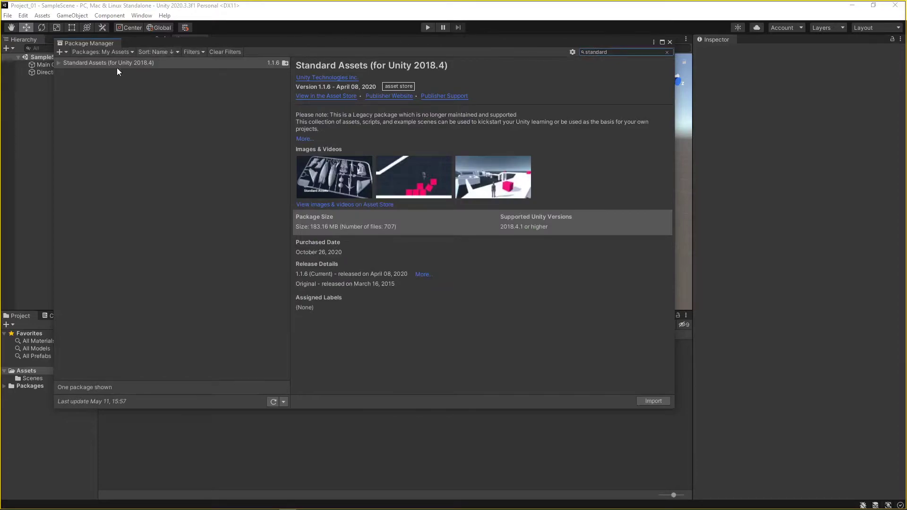
{"action": "left_click", "coordinate": [110, 63]}
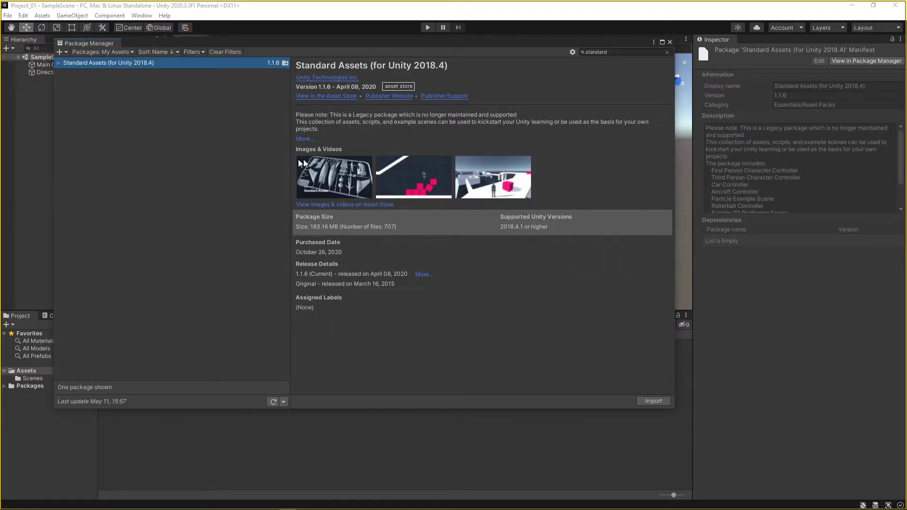
Import every file of the Standard Assets package after reviewing the Import Unity Package list
{"action": "left_click", "coordinate": [654, 400]}
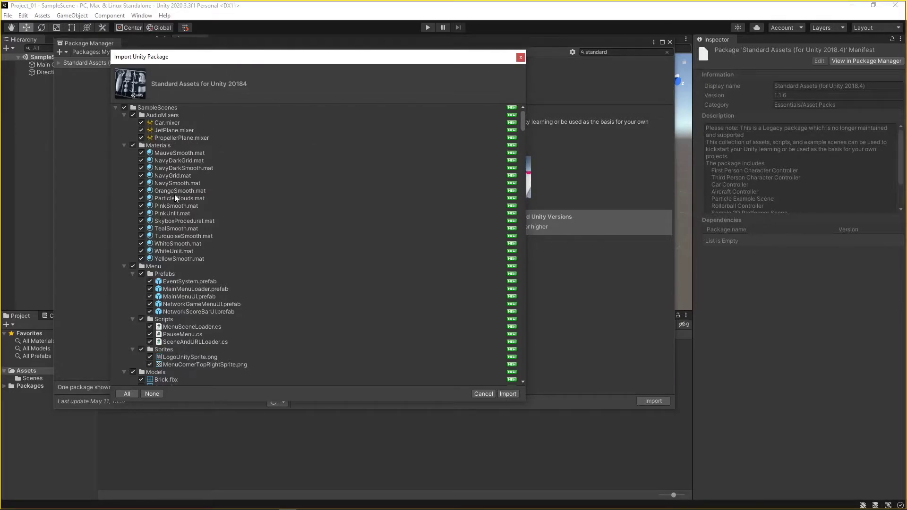
{"action": "scroll", "coordinate": [176, 191], "scroll_direction": "down", "scroll_amount": 15}
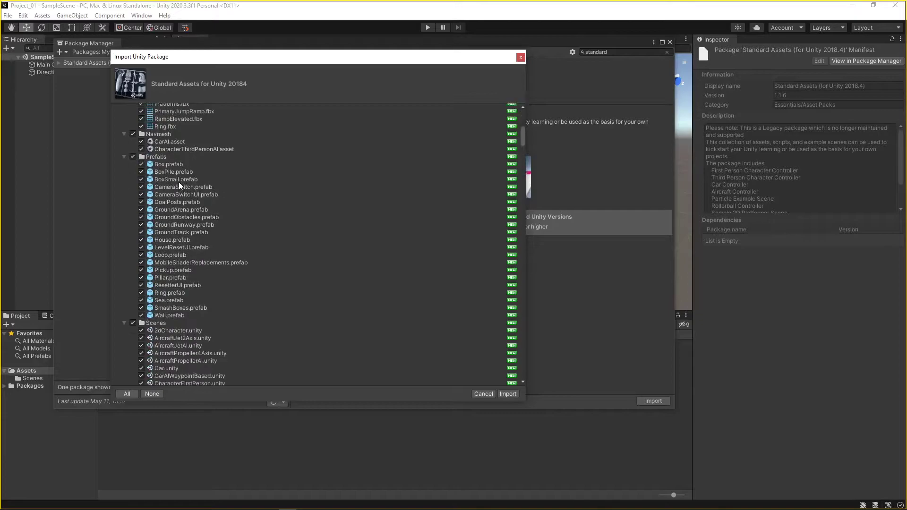
{"action": "scroll", "coordinate": [180, 186], "scroll_direction": "down", "scroll_amount": 20}
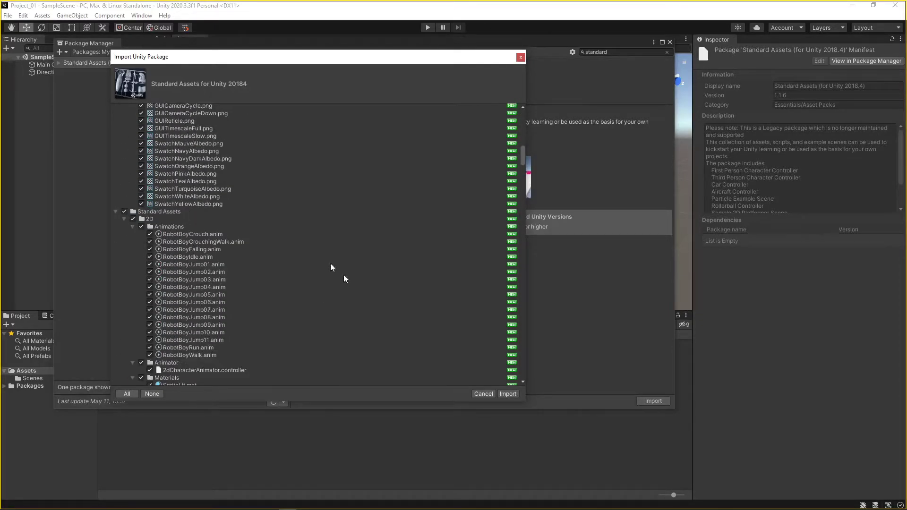
{"action": "left_click", "coordinate": [508, 393]}
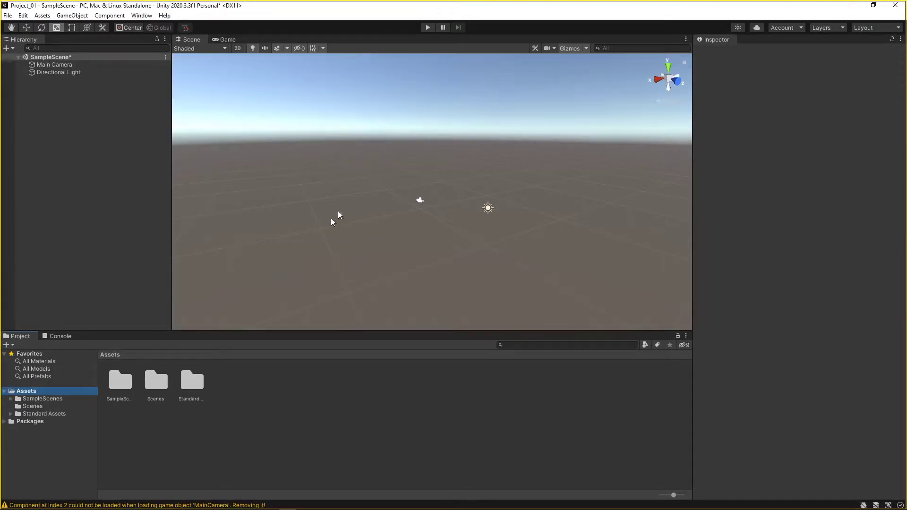
Clear the selection and show the Standard Assets folder's contents in the Project panel
{"action": "left_click", "coordinate": [59, 101]}
{"action": "left_click", "coordinate": [38, 414]}
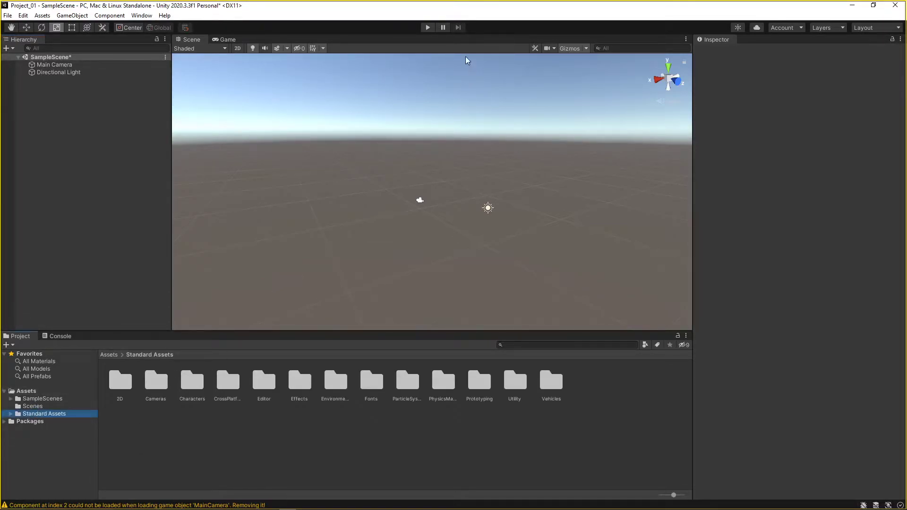
Attempt Play mode twice, then enlarge the bottom panel and show the Console
{"action": "left_click", "coordinate": [428, 29]}
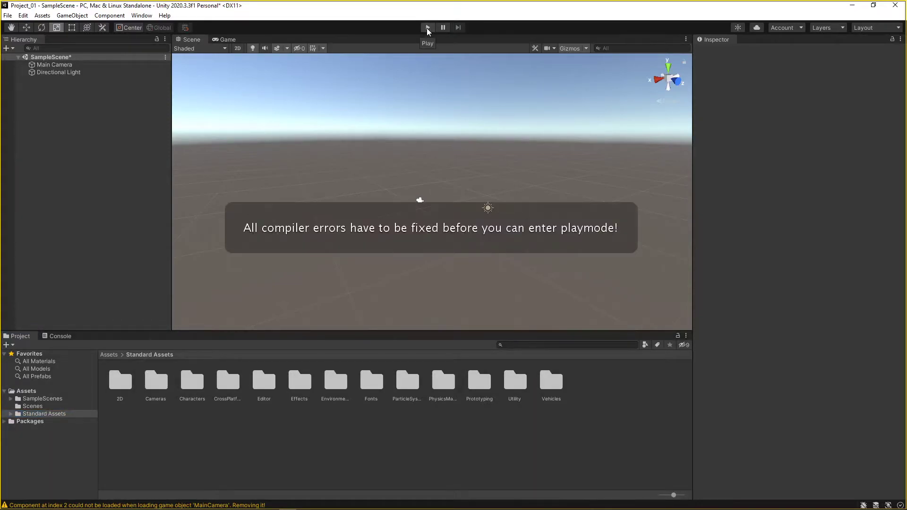
{"action": "left_click", "coordinate": [428, 29]}
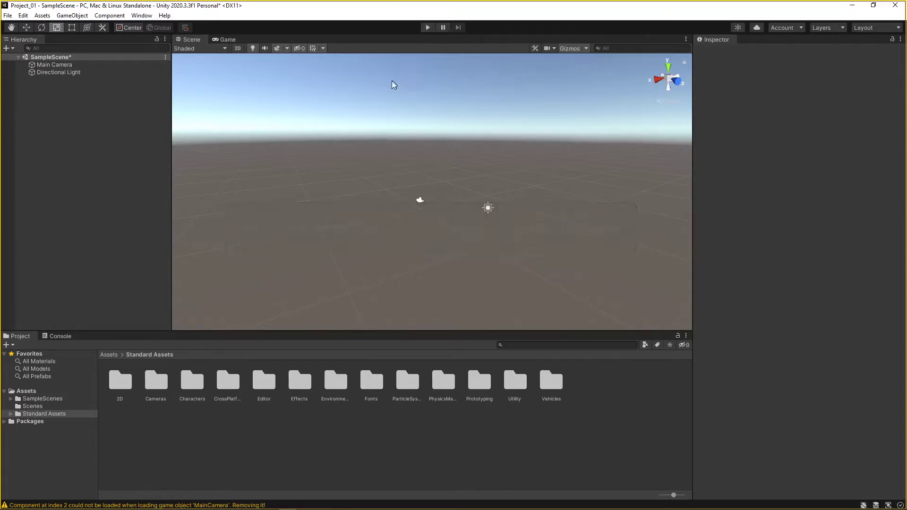
{"action": "left_click_drag", "start_coordinate": [324, 332], "coordinate": [328, 295]}
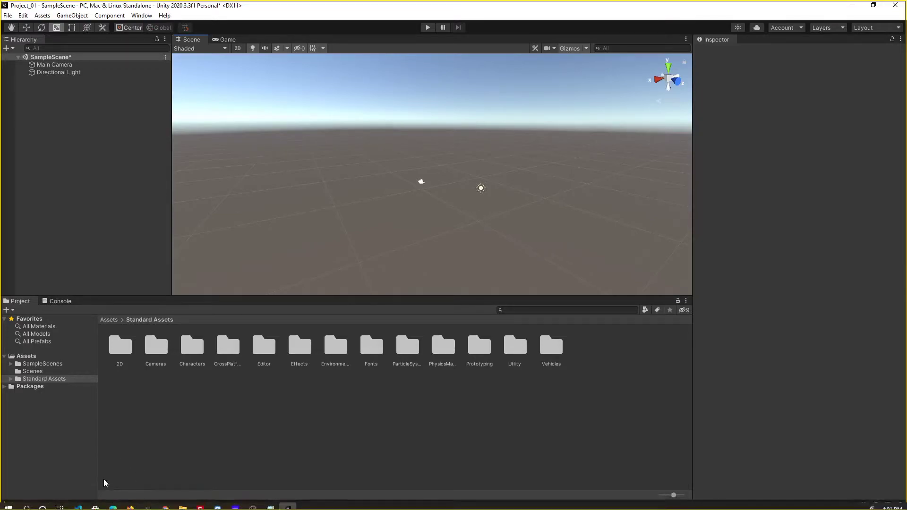
{"action": "left_click", "coordinate": [134, 505]}
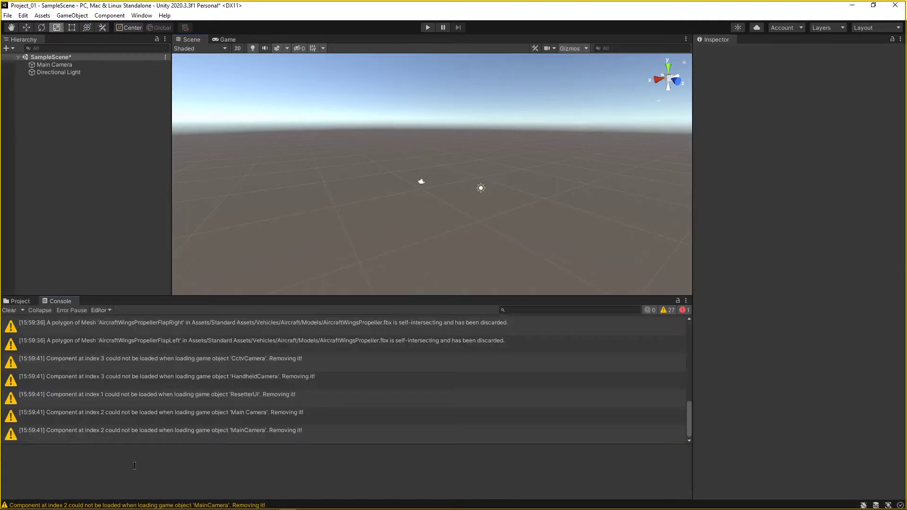
Read the GroundRunway and MainCamera warnings, then clear the Console log
{"action": "scroll", "coordinate": [124, 398], "scroll_direction": "up", "scroll_amount": 10}
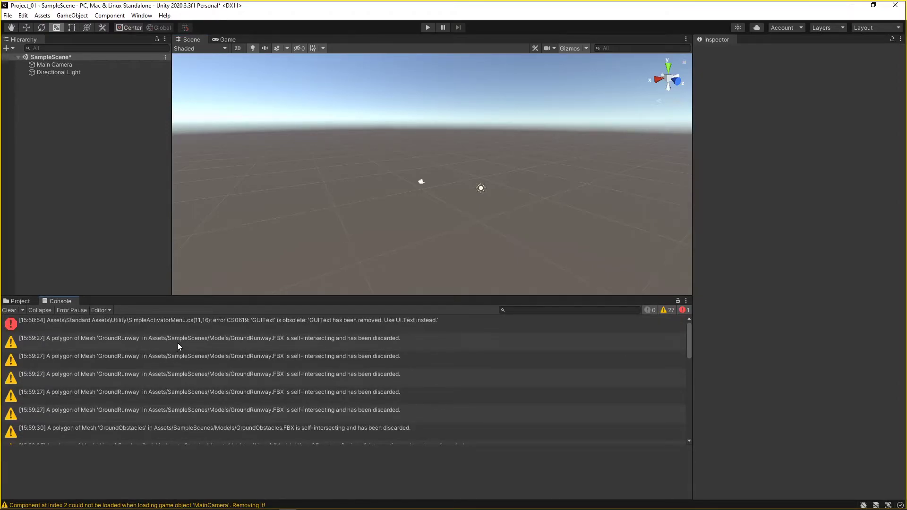
{"action": "scroll", "coordinate": [157, 378], "scroll_direction": "down", "scroll_amount": 3}
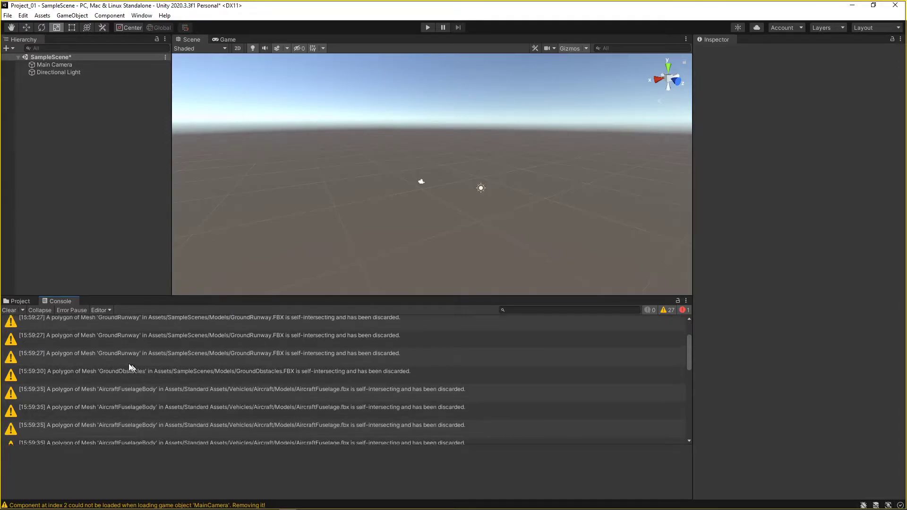
{"action": "scroll", "coordinate": [163, 379], "scroll_direction": "down", "scroll_amount": 3}
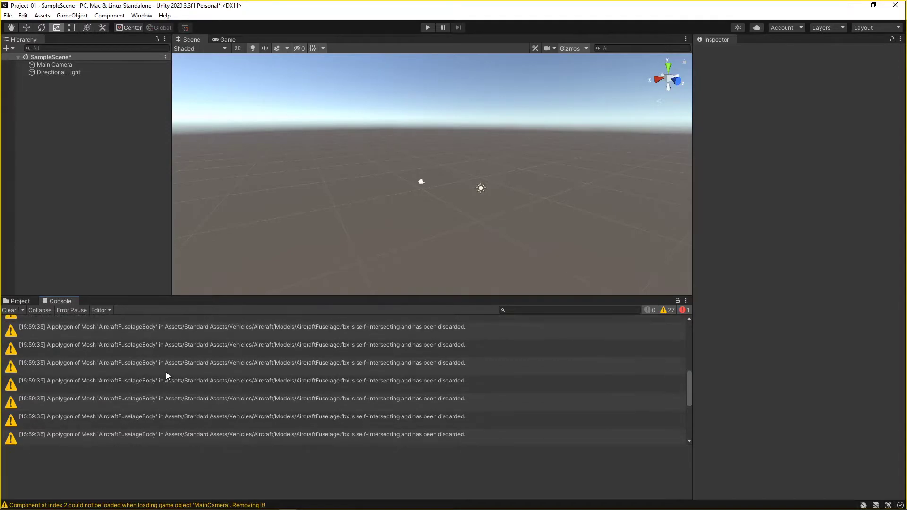
{"action": "scroll", "coordinate": [166, 373], "scroll_direction": "up", "scroll_amount": 6}
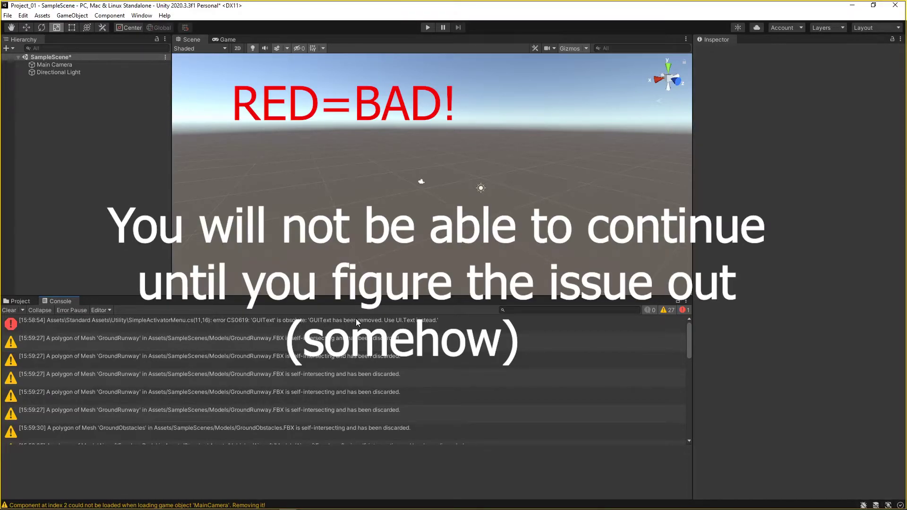
{"action": "left_click", "coordinate": [336, 338]}
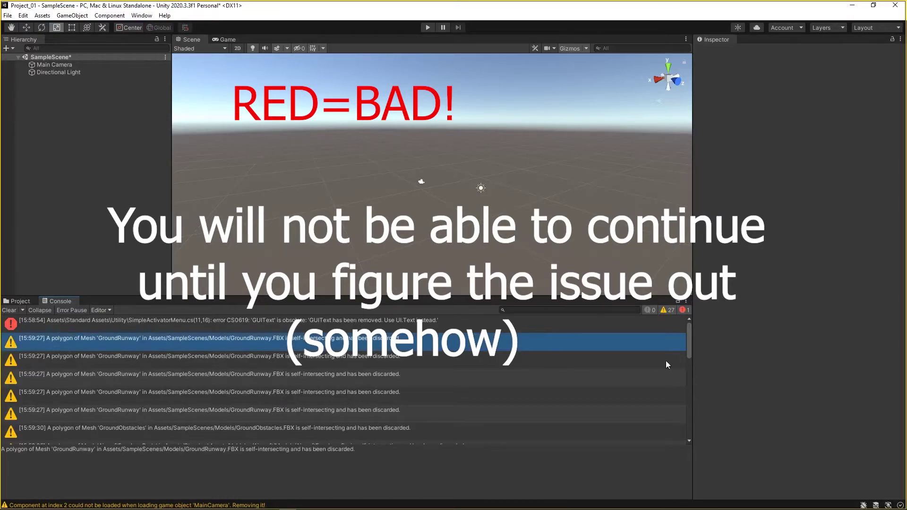
{"action": "left_click_drag", "start_coordinate": [690, 349], "coordinate": [695, 440]}
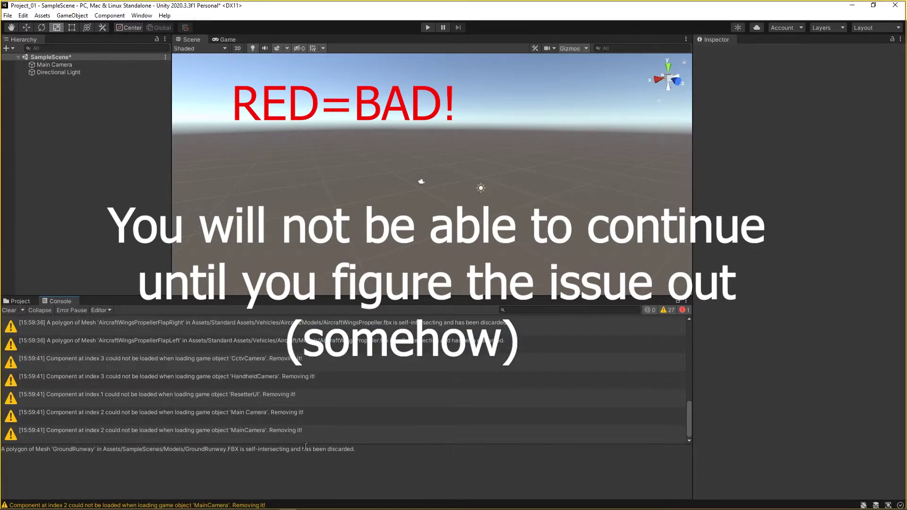
{"action": "left_click", "coordinate": [383, 441]}
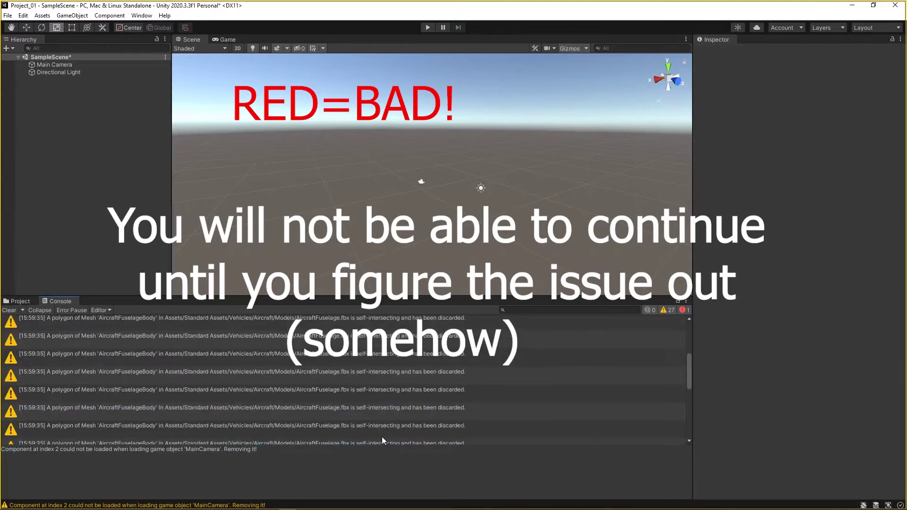
{"action": "left_click", "coordinate": [9, 310]}
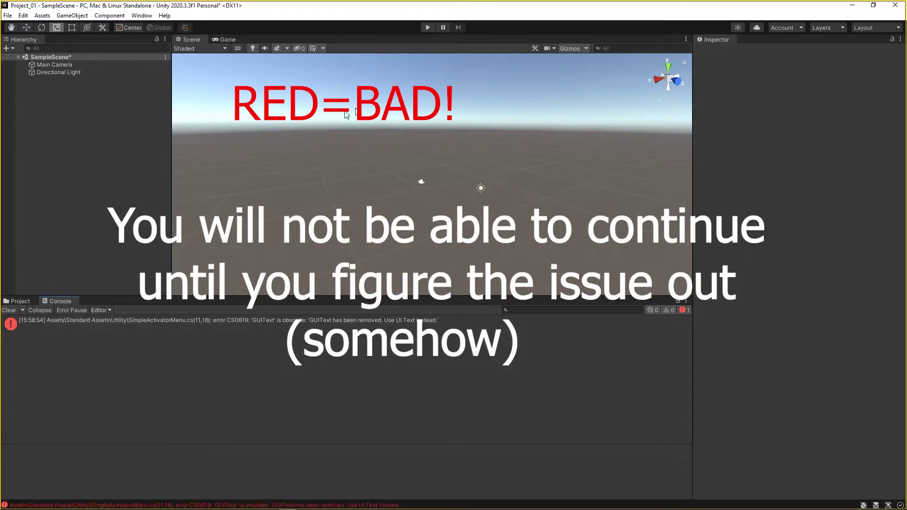
{"action": "left_click", "coordinate": [428, 28]}
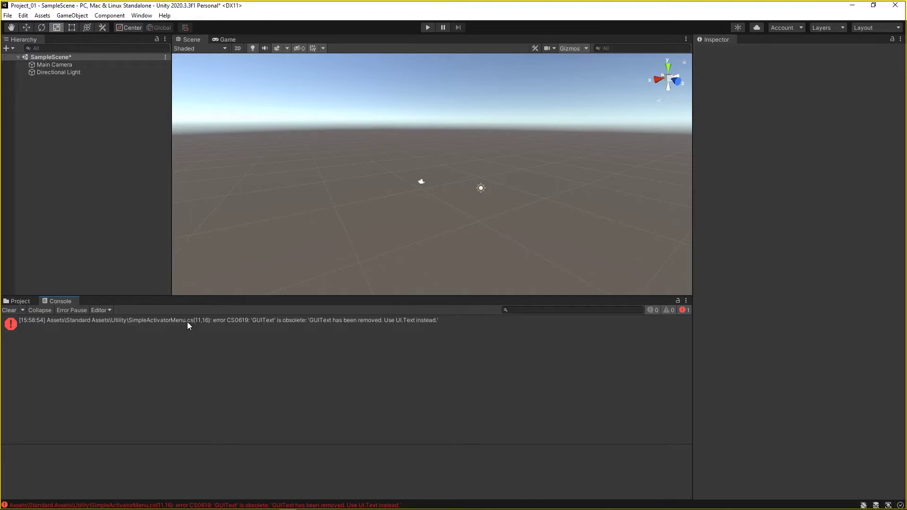
{"action": "left_click", "coordinate": [191, 321]}
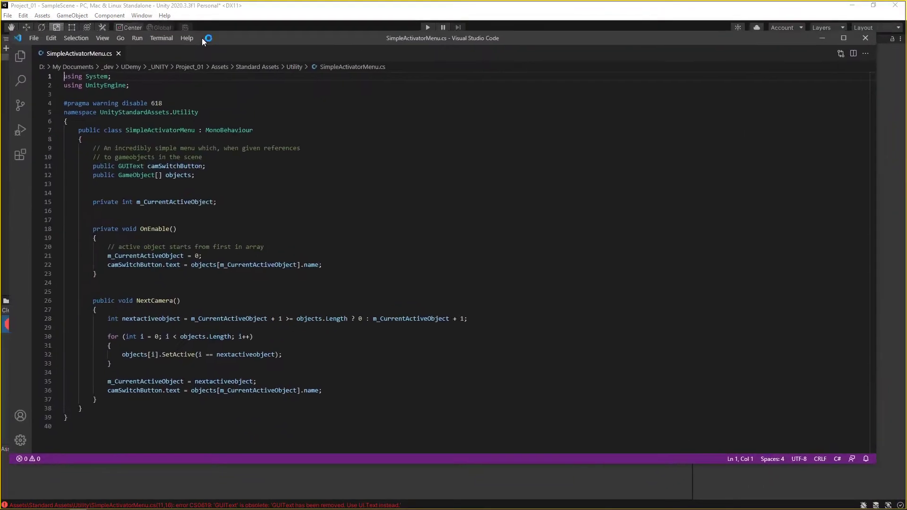
Return to the Unity editor once the GUIText error in SimpleActivatorMenu.cs is fixed
{"action": "left_click", "coordinate": [313, 481]}
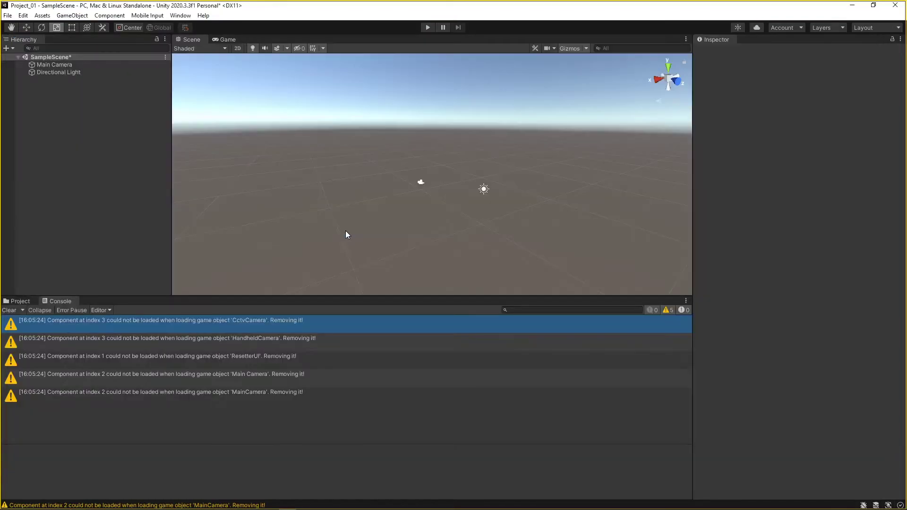
Show the SampleScenes folder in the Project panel and open Window > Asset Store
{"action": "left_click", "coordinate": [19, 301]}
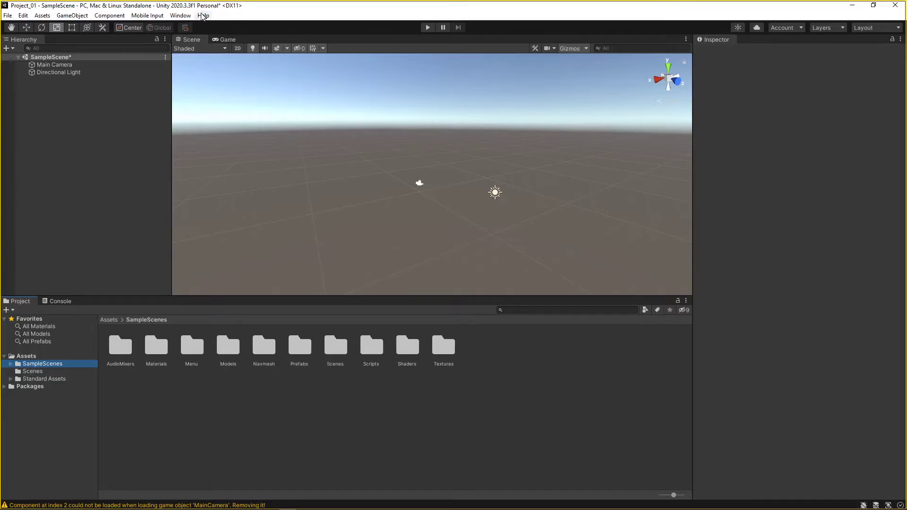
{"action": "left_click", "coordinate": [180, 16]}
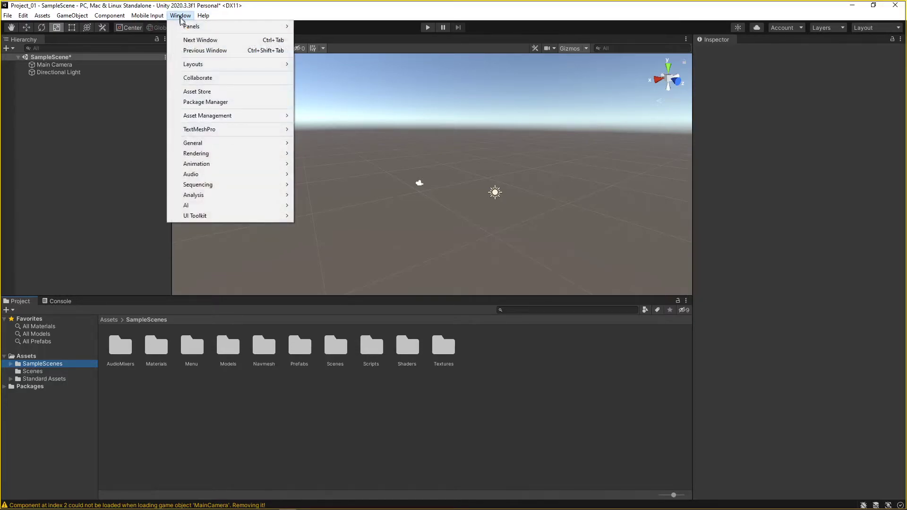
{"action": "left_click", "coordinate": [206, 92]}
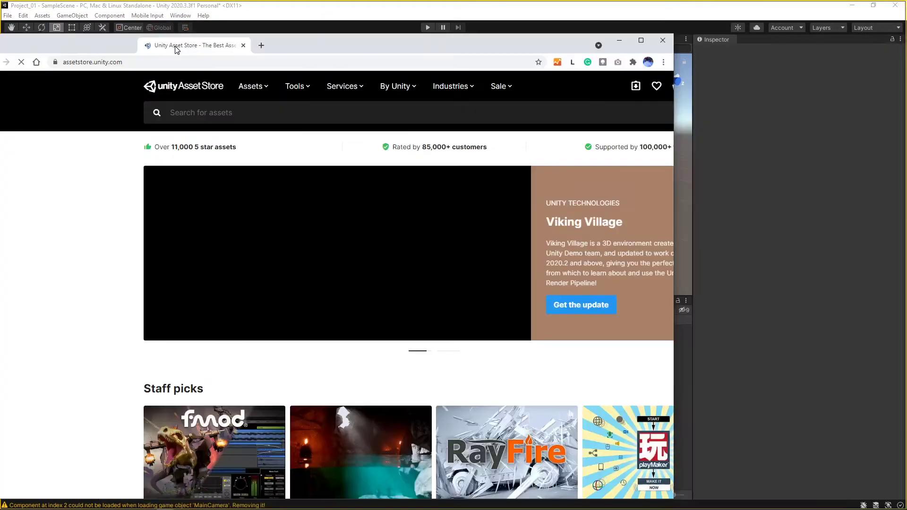
Maximize the Asset Store, search for 'playmaker', and open the Playmaker package page
{"action": "left_click_drag", "start_coordinate": [197, 41], "coordinate": [425, 1]}
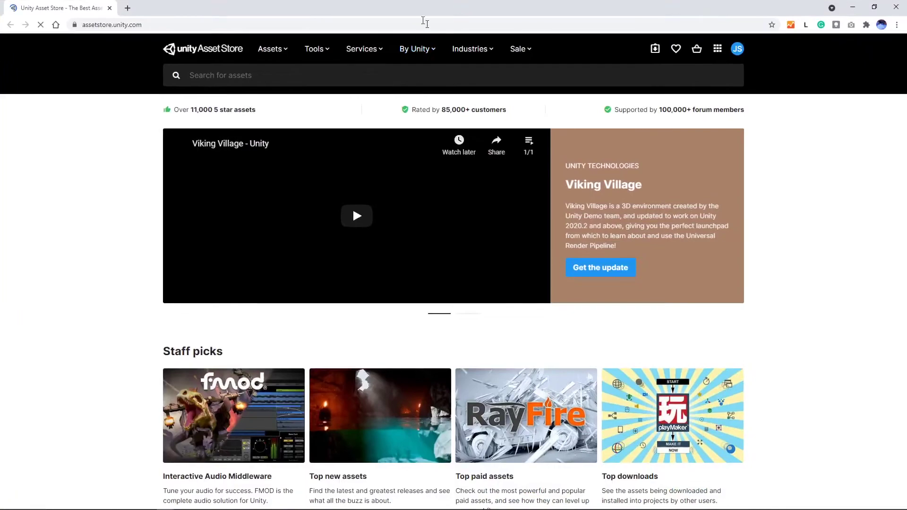
{"action": "left_click", "coordinate": [279, 73]}
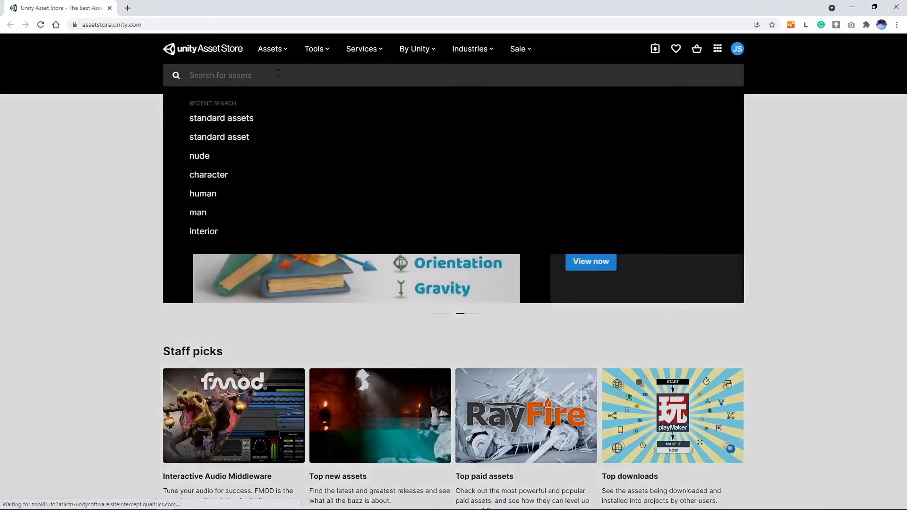
{"action": "type", "text": "playmaker"}
{"action": "key", "text": "Return"}
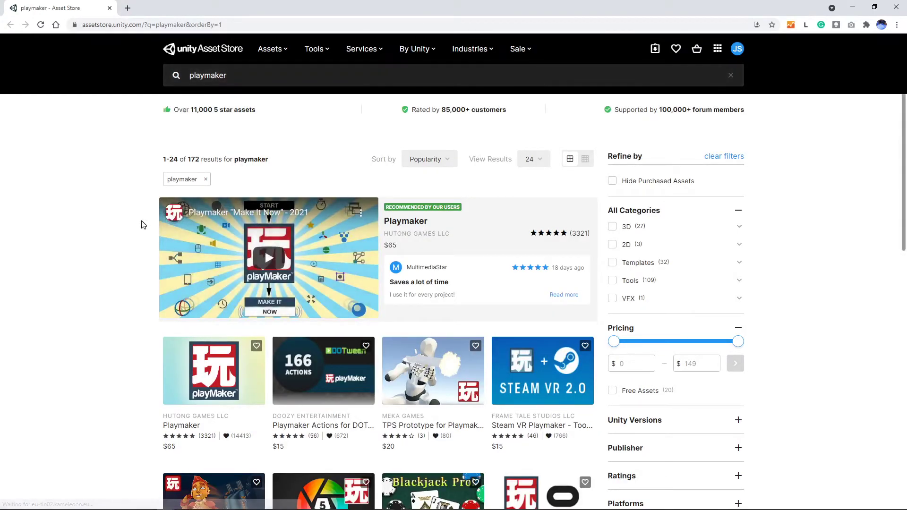
{"action": "scroll", "coordinate": [100, 303], "scroll_direction": "down", "scroll_amount": 3}
{"action": "mouse_move", "coordinate": [184, 265]}
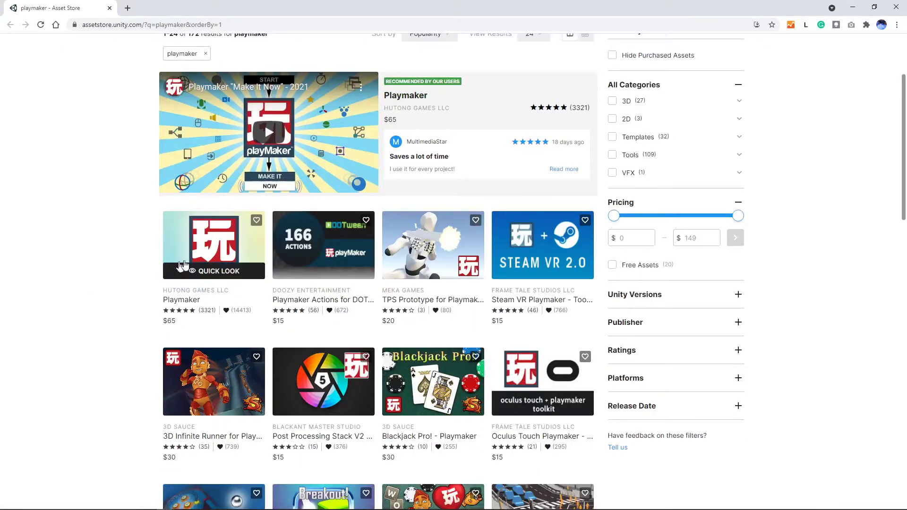
{"action": "left_click", "coordinate": [207, 248]}
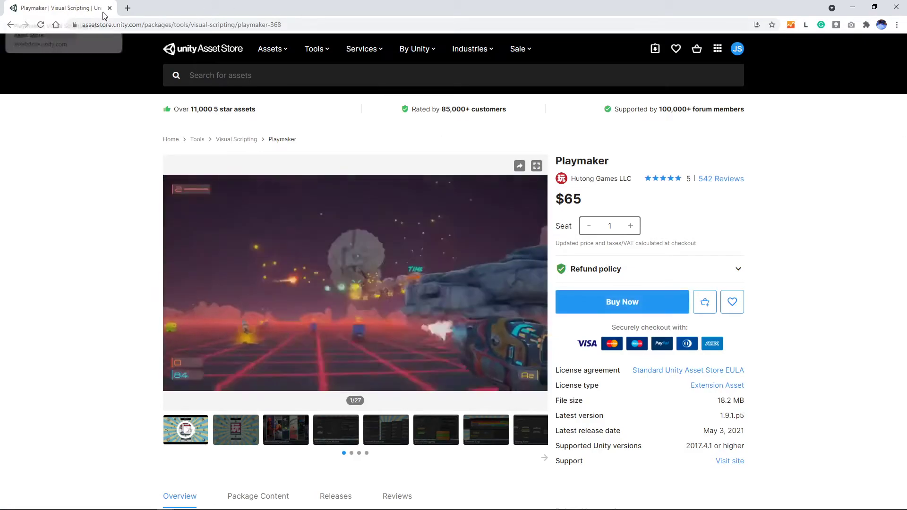
Load hutonggames.com in a new browser tab
{"action": "left_click", "coordinate": [127, 8]}
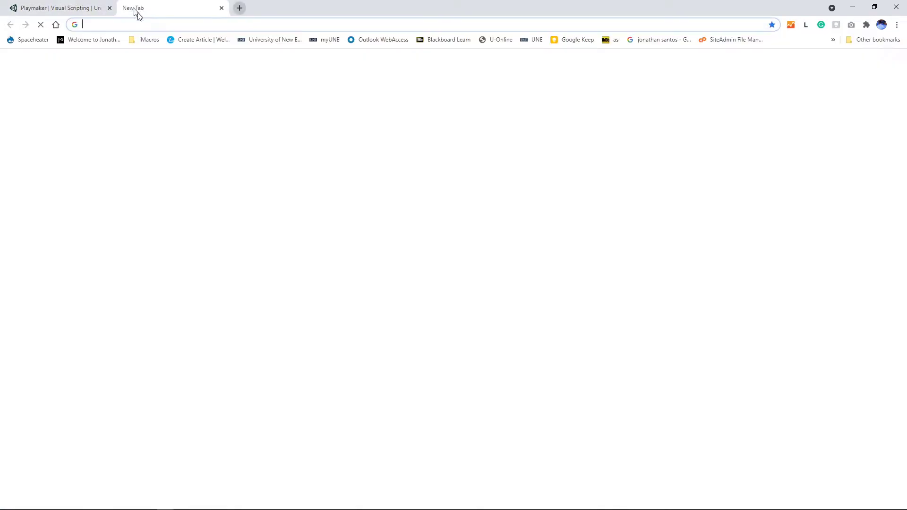
{"action": "left_click", "coordinate": [173, 25]}
{"action": "type", "text": "hutonggames.com"}
{"action": "key", "text": "Return"}
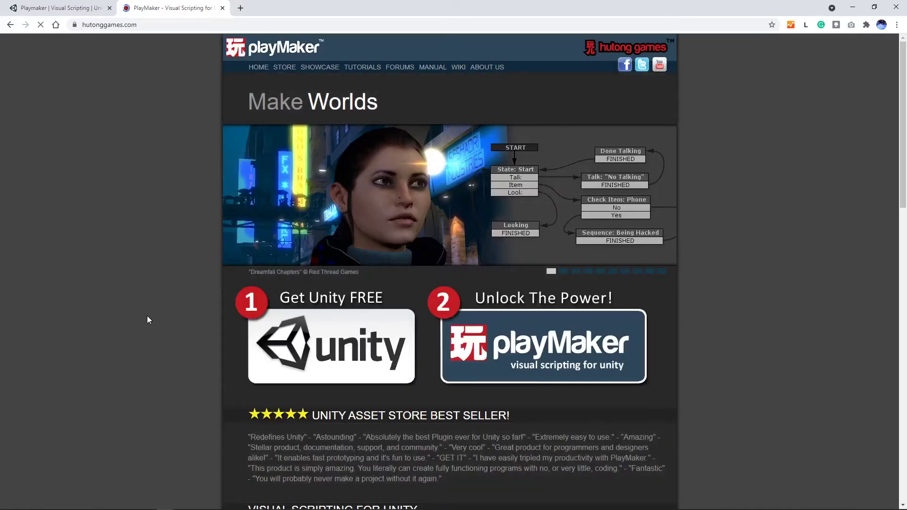
Read through the PlayMaker home page features, then return to the Asset Store Playmaker tab
{"action": "scroll", "coordinate": [457, 344], "scroll_direction": "down", "scroll_amount": 8}
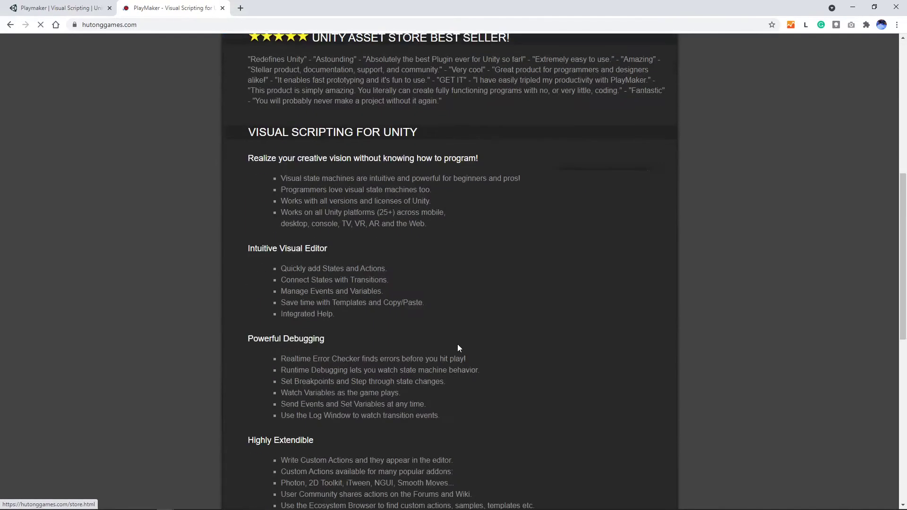
{"action": "scroll", "coordinate": [458, 348], "scroll_direction": "down", "scroll_amount": 10}
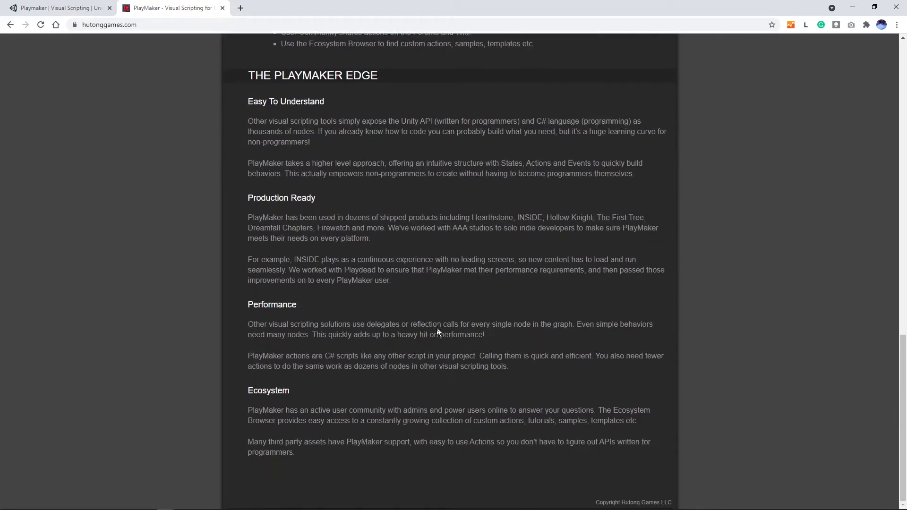
{"action": "scroll", "coordinate": [438, 330], "scroll_direction": "up", "scroll_amount": 10}
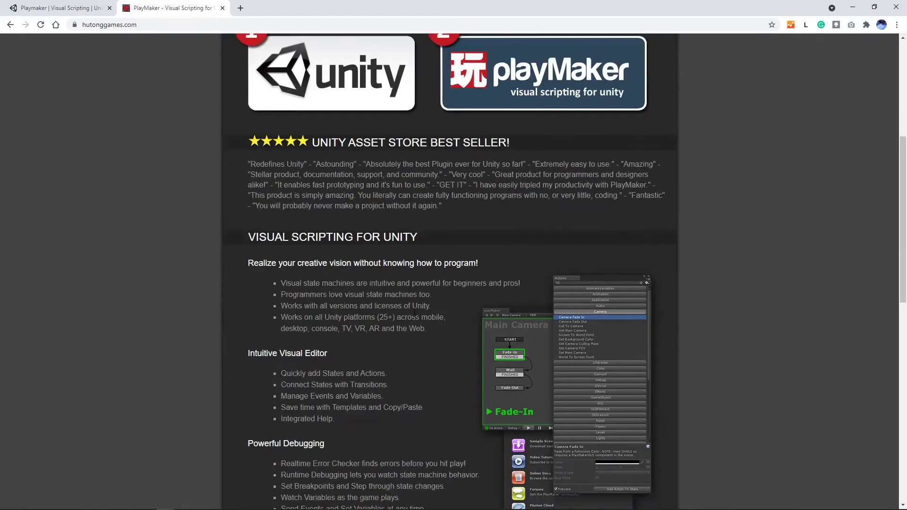
{"action": "scroll", "coordinate": [407, 308], "scroll_direction": "up", "scroll_amount": 6}
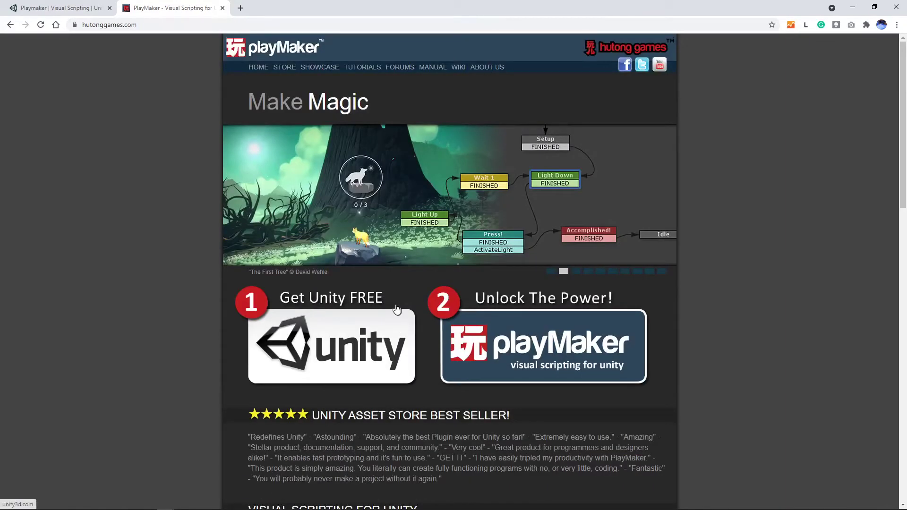
{"action": "scroll", "coordinate": [388, 303], "scroll_direction": "down", "scroll_amount": 7}
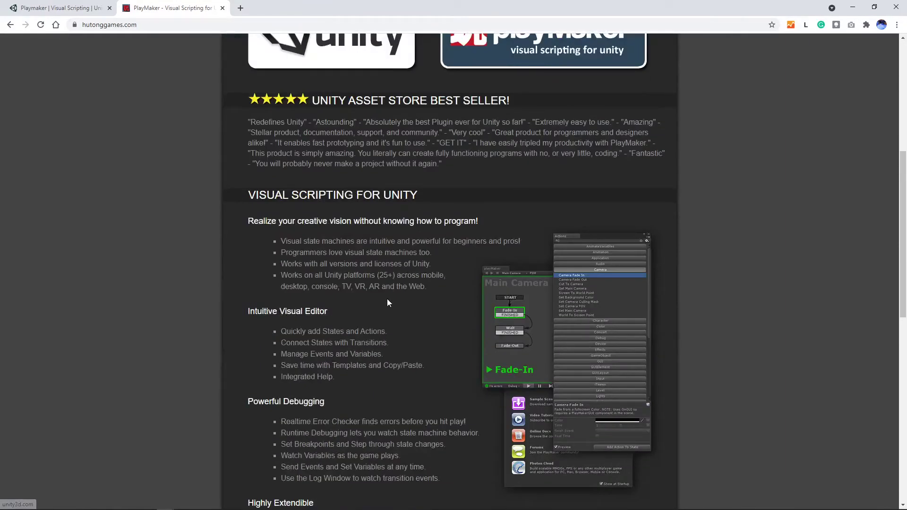
{"action": "scroll", "coordinate": [386, 302], "scroll_direction": "up", "scroll_amount": 7}
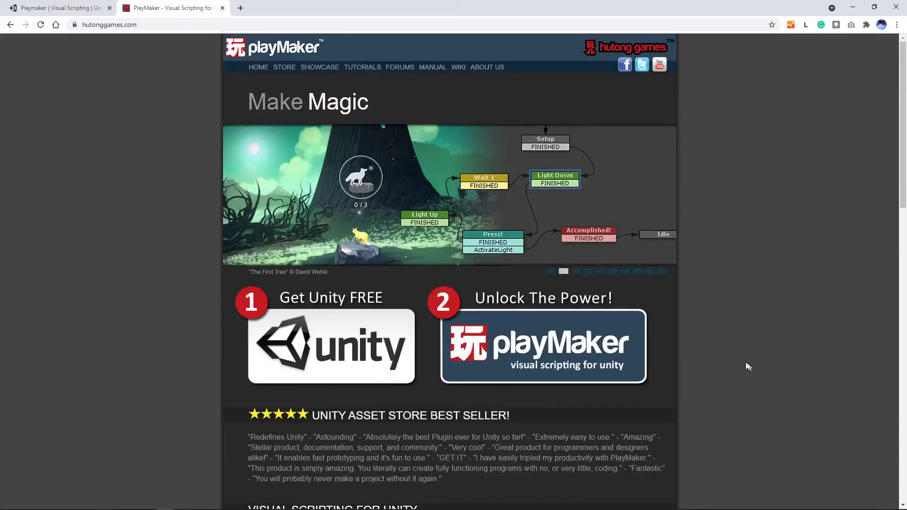
{"action": "scroll", "coordinate": [742, 364], "scroll_direction": "down", "scroll_amount": 5}
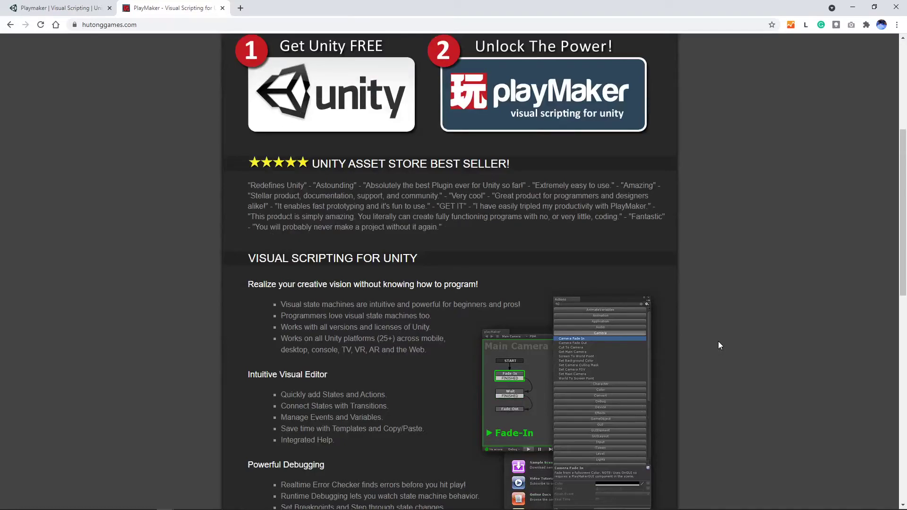
{"action": "scroll", "coordinate": [715, 346], "scroll_direction": "up", "scroll_amount": 5}
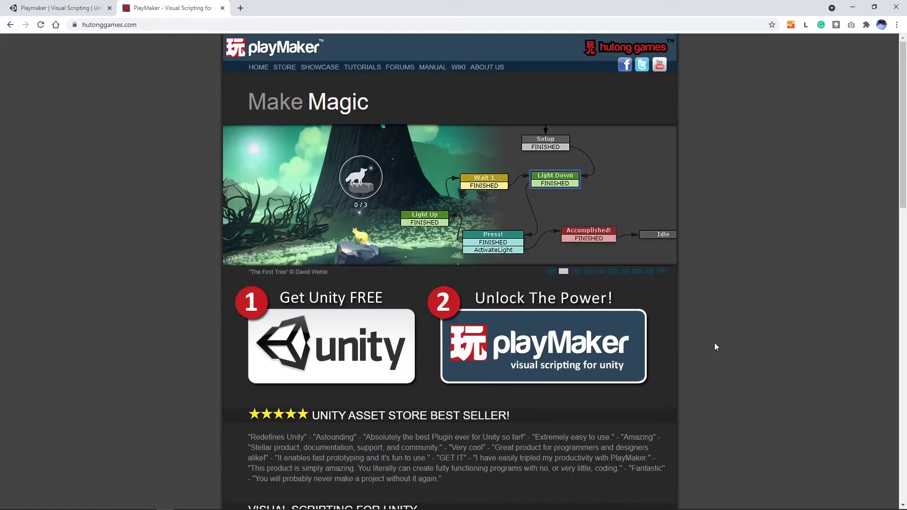
{"action": "left_click", "coordinate": [52, 8]}
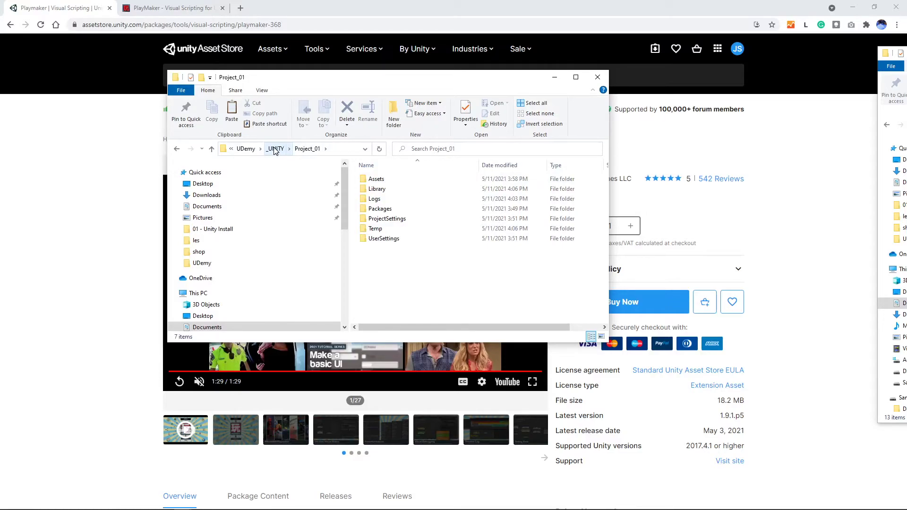
Select Unity2018.3.Playmaker.1.9.0.p21.unitypackage in _UNITY and move Explorer over the Unity Editor
{"action": "left_click", "coordinate": [276, 149]}
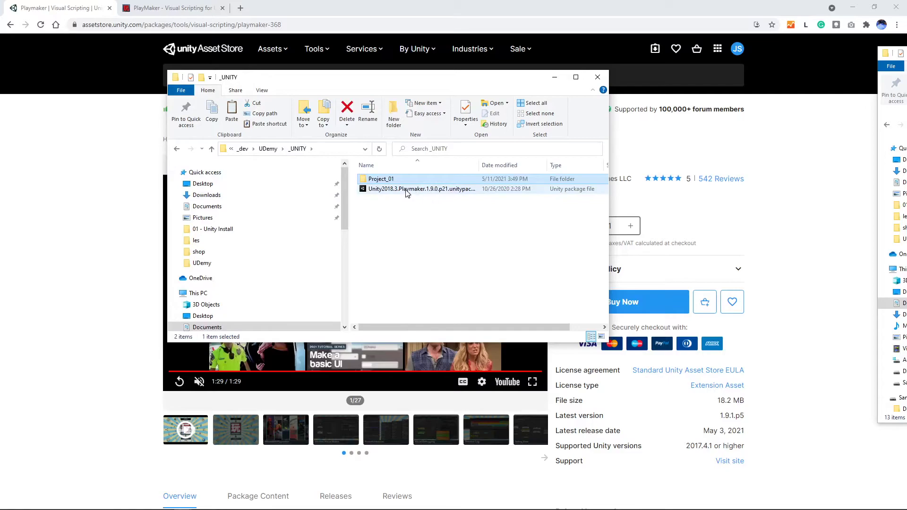
{"action": "left_click", "coordinate": [407, 190]}
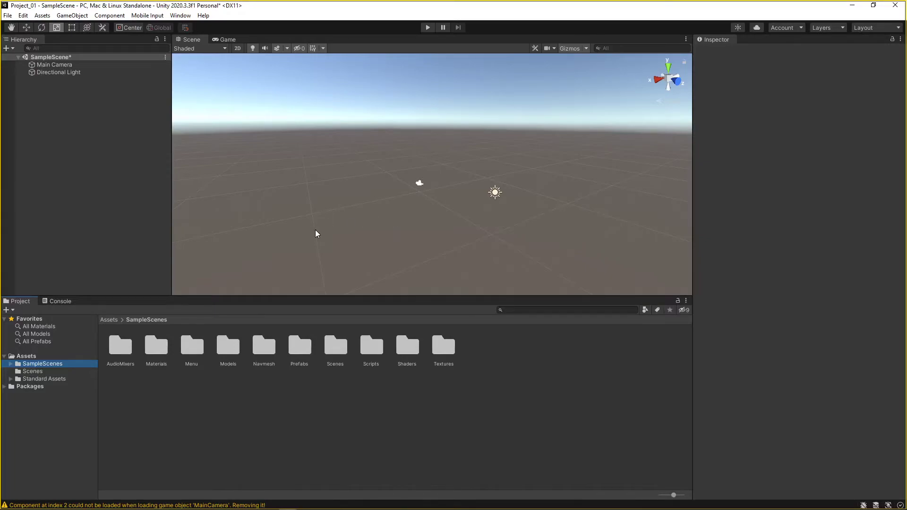
{"action": "key", "text": "alt"}
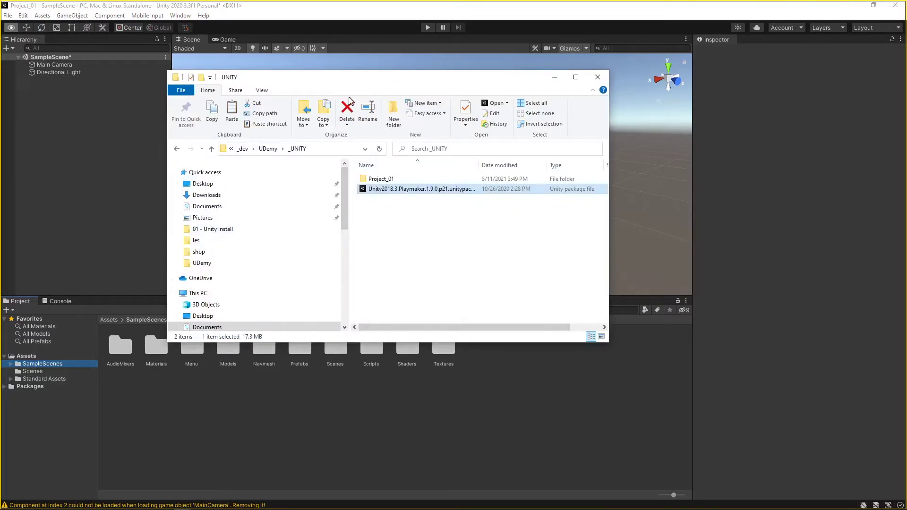
{"action": "left_click_drag", "start_coordinate": [345, 83], "coordinate": [537, 90]}
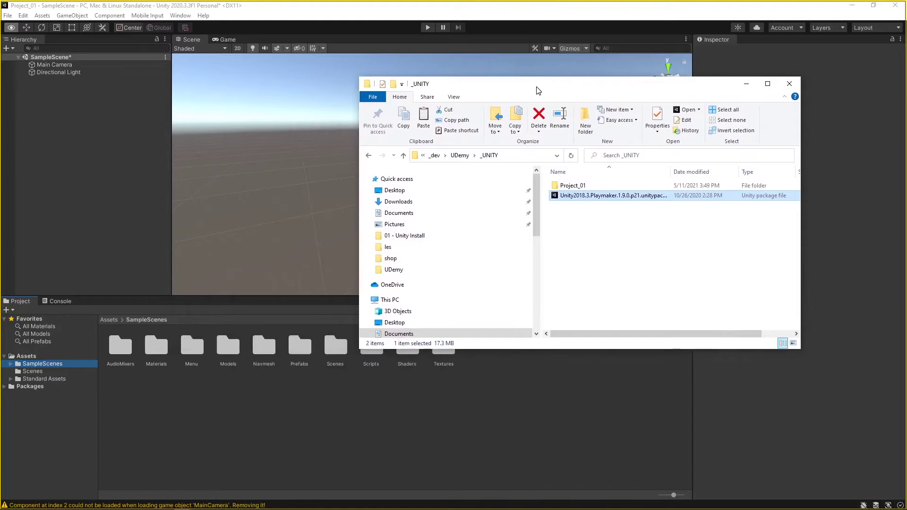
{"action": "left_click", "coordinate": [586, 248]}
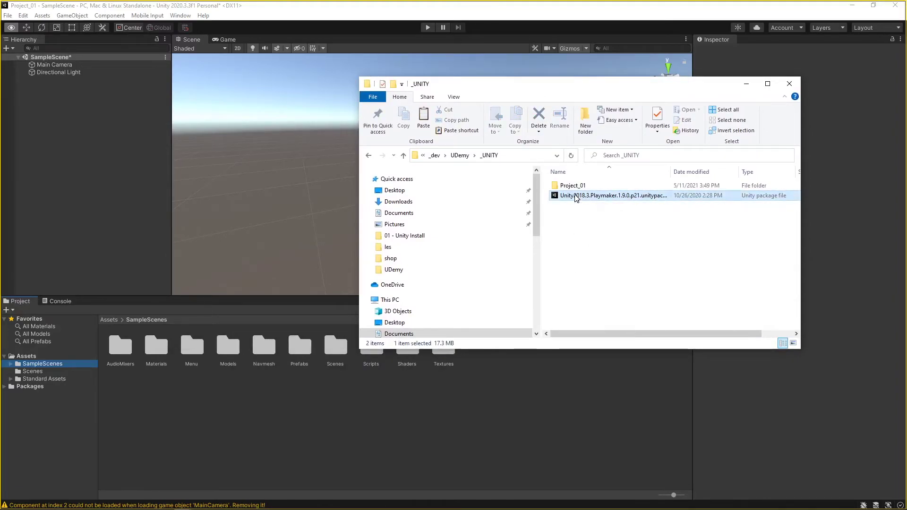
Import every file from the Playmaker 1.9.0.p21 package into the Unity project
{"action": "double_click", "coordinate": [574, 199]}
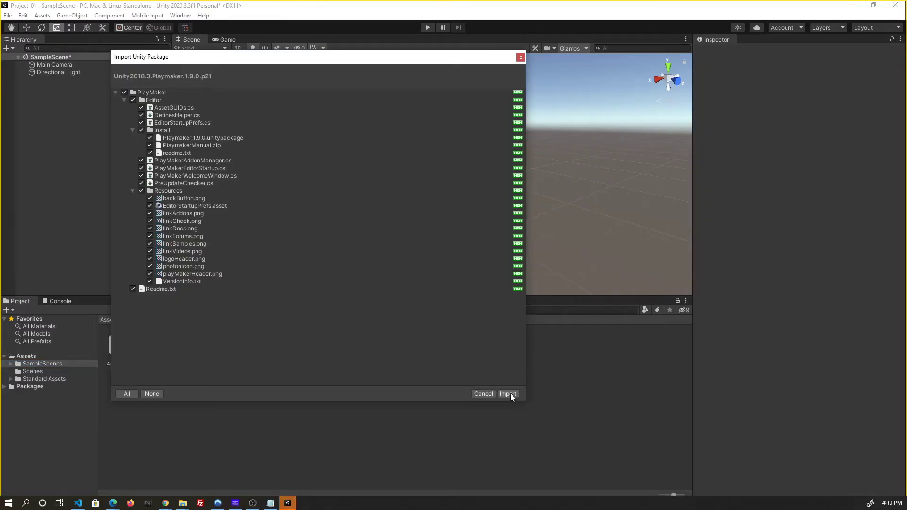
{"action": "left_click", "coordinate": [509, 394]}
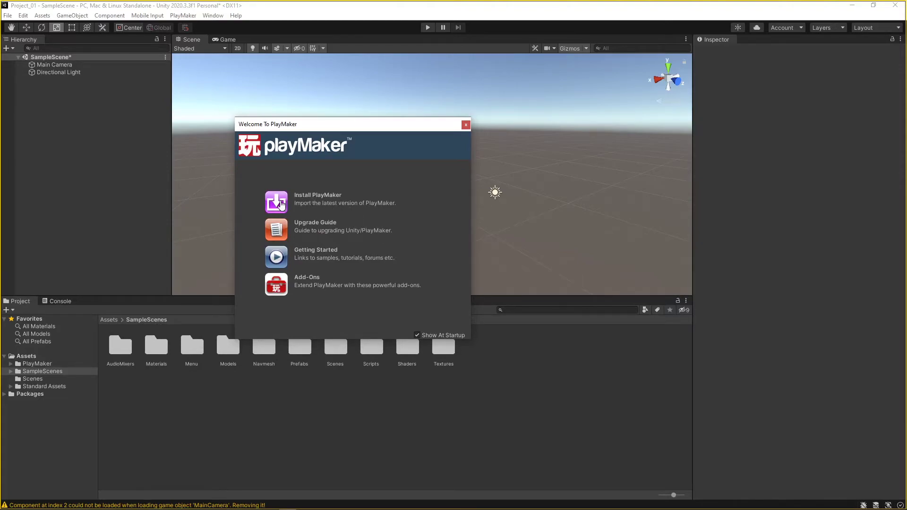
Untick Show At Startup and install PlayMaker 1.9.0.p21, confirming the backup and importing all files
{"action": "left_click", "coordinate": [417, 335]}
{"action": "left_click", "coordinate": [277, 203]}
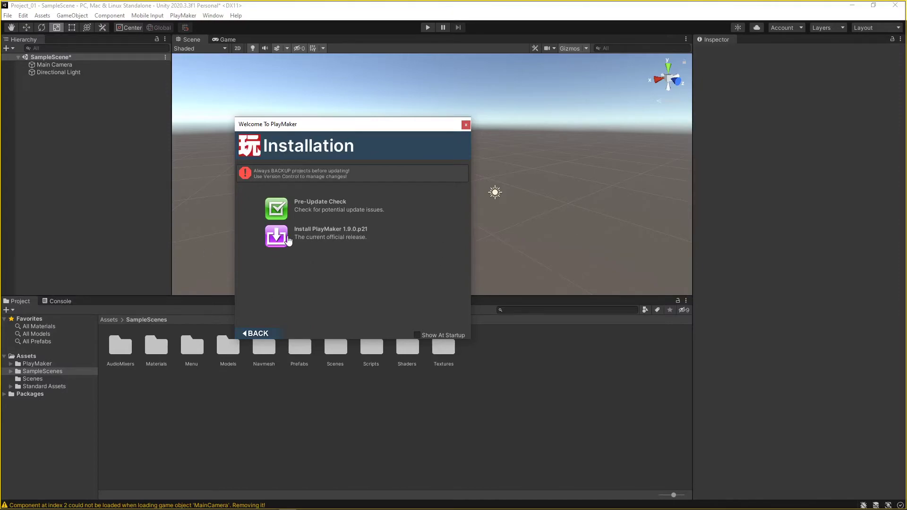
{"action": "left_click", "coordinate": [277, 237]}
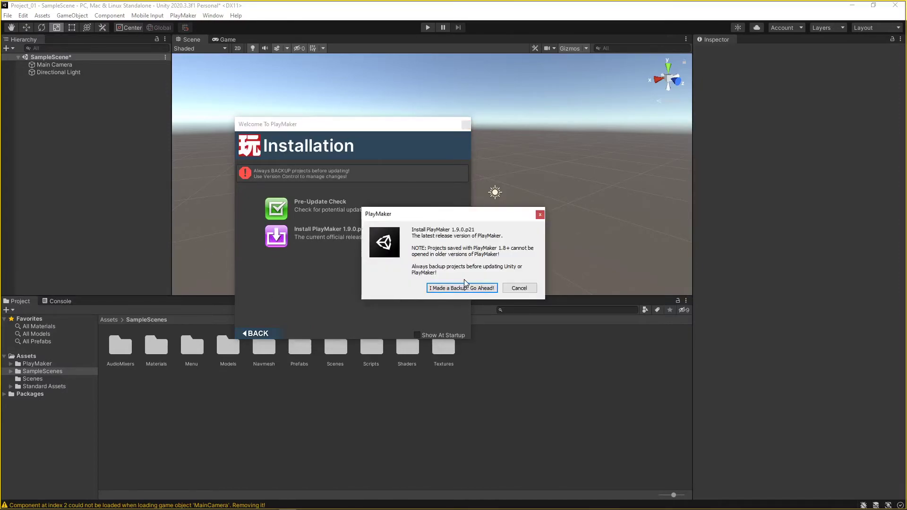
{"action": "left_click", "coordinate": [466, 287]}
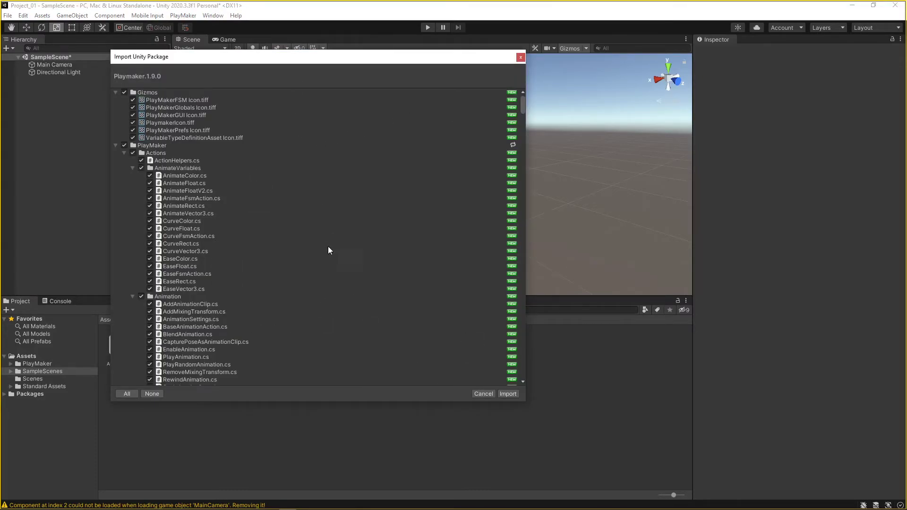
{"action": "scroll", "coordinate": [327, 246], "scroll_direction": "down", "scroll_amount": 20}
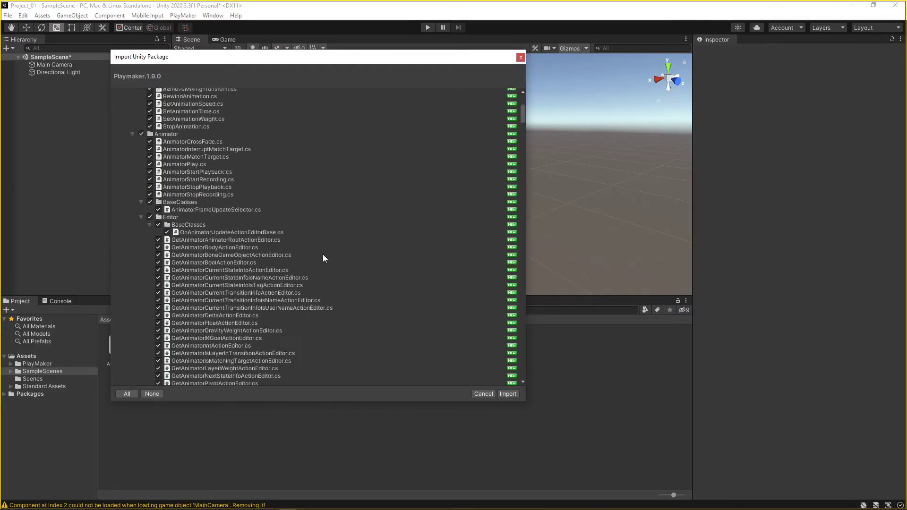
{"action": "scroll", "coordinate": [312, 263], "scroll_direction": "down", "scroll_amount": 5}
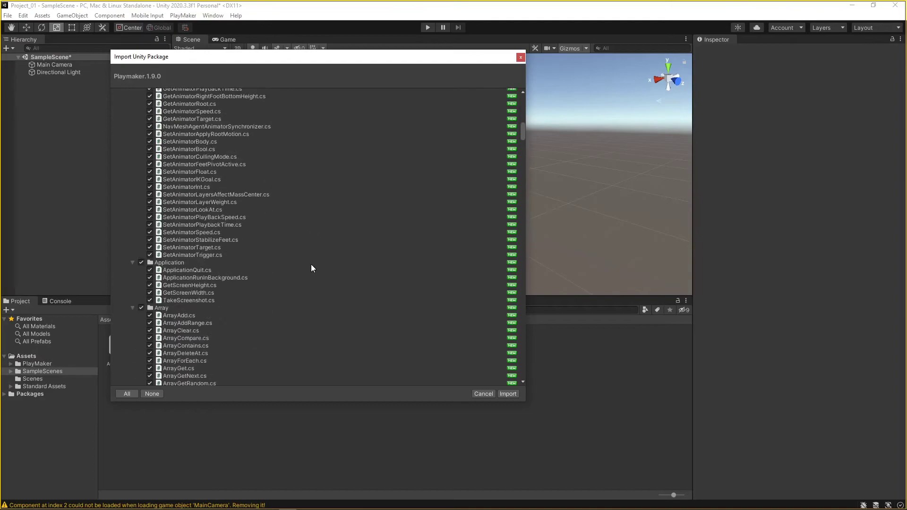
{"action": "left_click", "coordinate": [508, 394]}
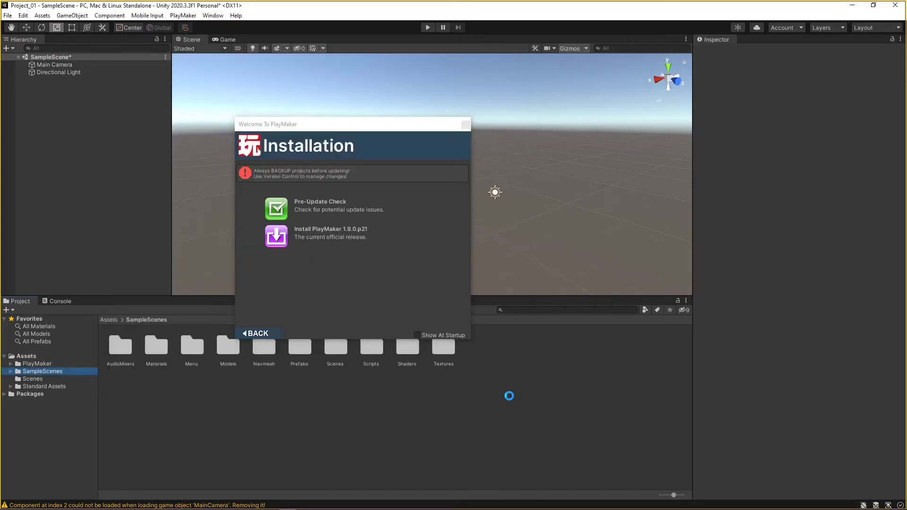
Open the PlayMaker editor window and dock it beside the Project panel
{"action": "left_click", "coordinate": [183, 15]}
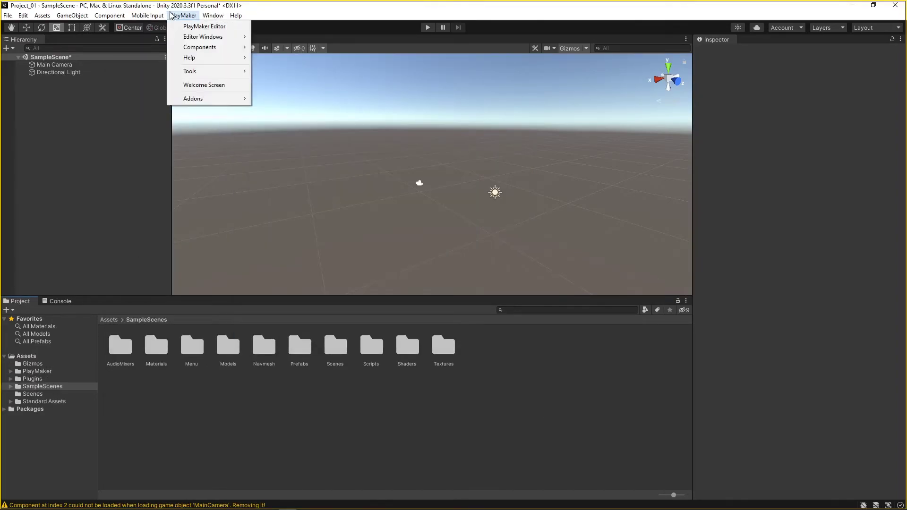
{"action": "left_click", "coordinate": [209, 26]}
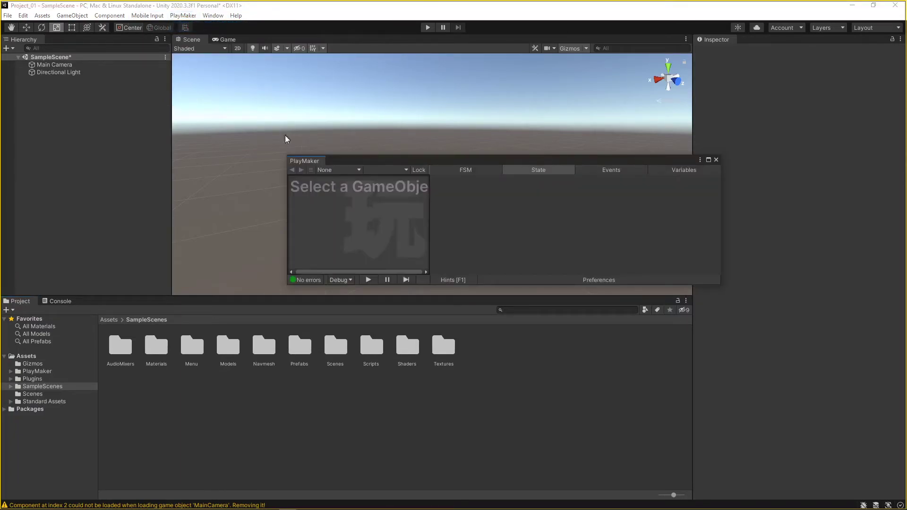
{"action": "left_click_drag", "start_coordinate": [304, 162], "coordinate": [52, 300]}
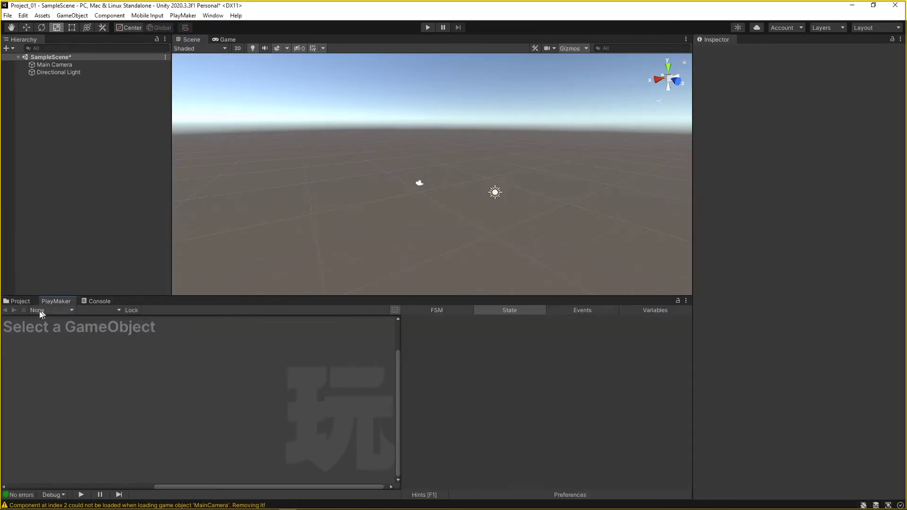
Switch between the PlayMaker and Project tabs, settling on Project at the top-level Assets folder
{"action": "left_click", "coordinate": [20, 301]}
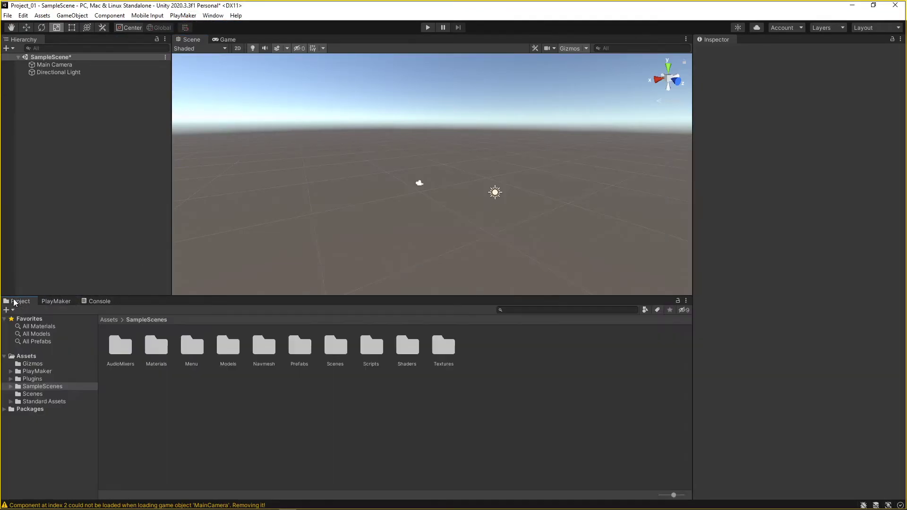
{"action": "left_click", "coordinate": [54, 301]}
{"action": "left_click", "coordinate": [21, 301]}
{"action": "left_click", "coordinate": [54, 301]}
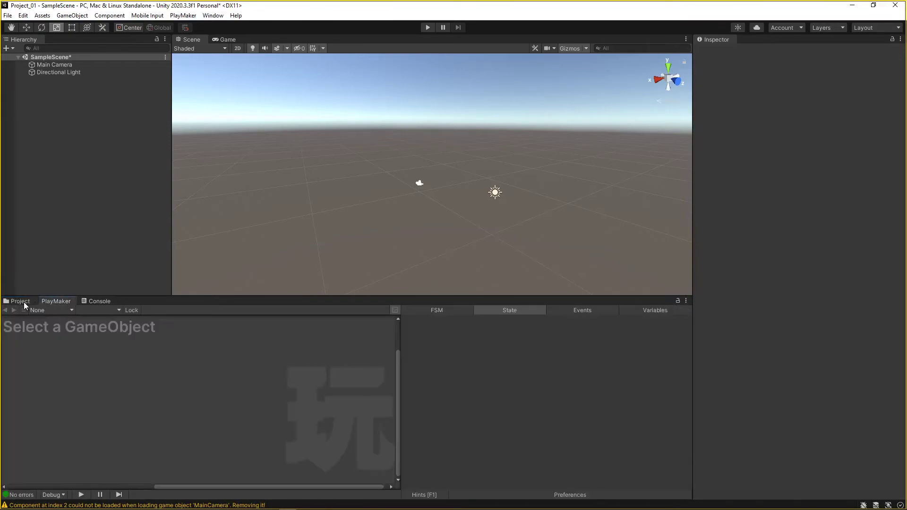
{"action": "left_click", "coordinate": [24, 302]}
{"action": "left_click", "coordinate": [53, 302]}
{"action": "left_click", "coordinate": [21, 304]}
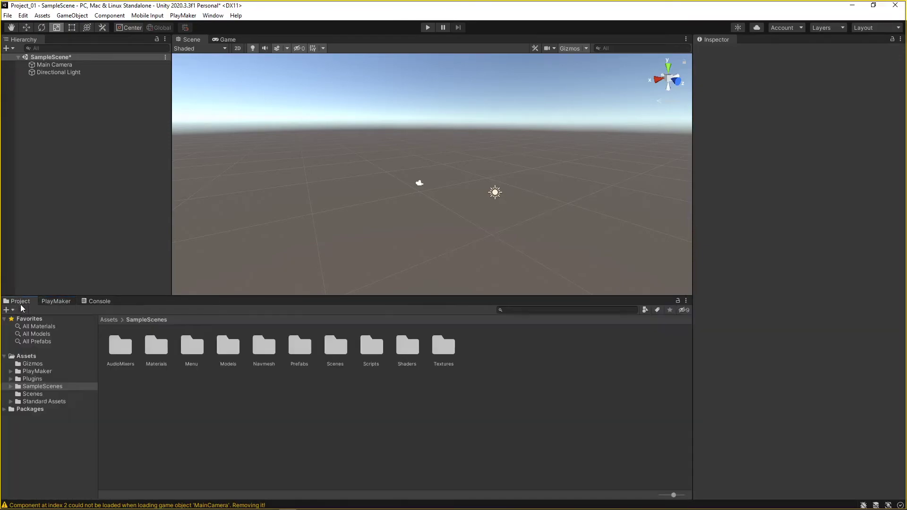
{"action": "left_click", "coordinate": [108, 320]}
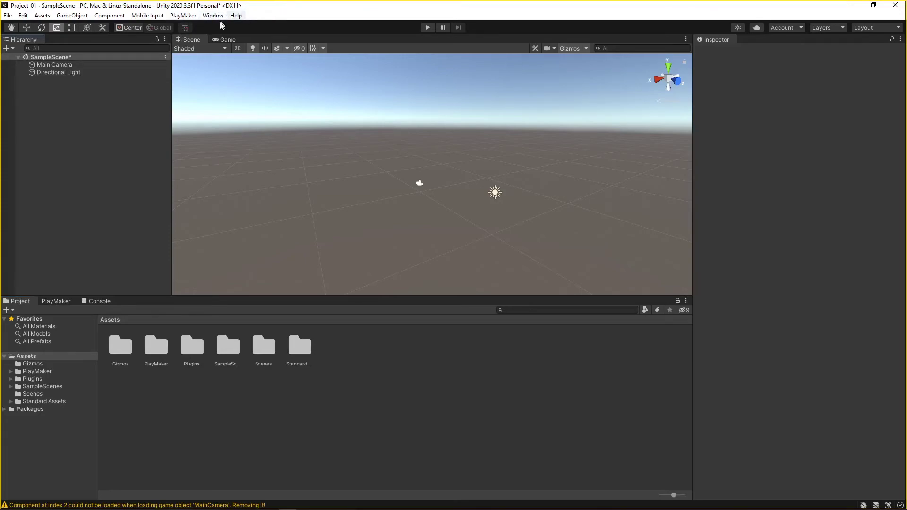
{"action": "left_click", "coordinate": [182, 17]}
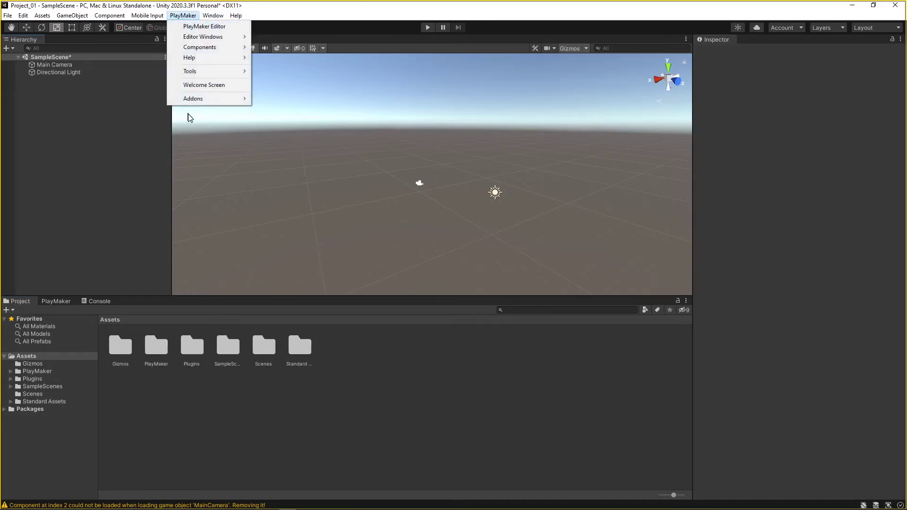
{"action": "mouse_move", "coordinate": [187, 102]}
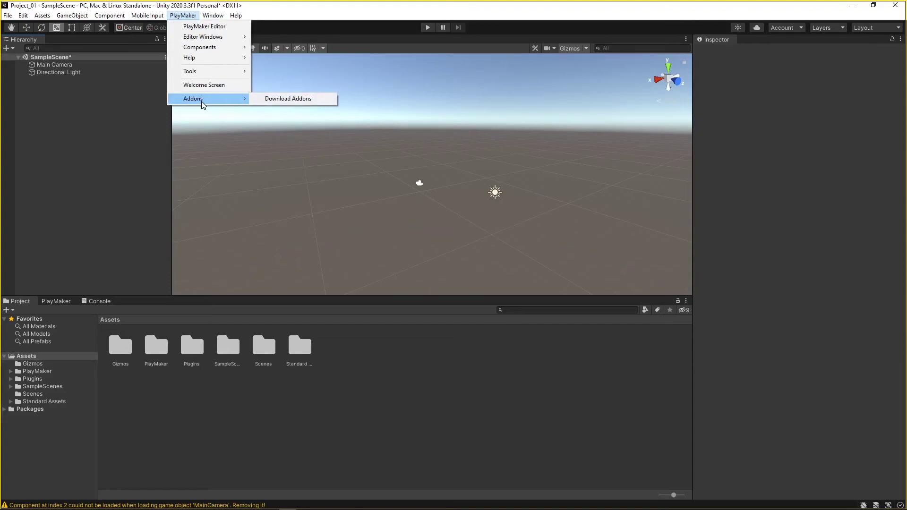
{"action": "left_click", "coordinate": [237, 15]}
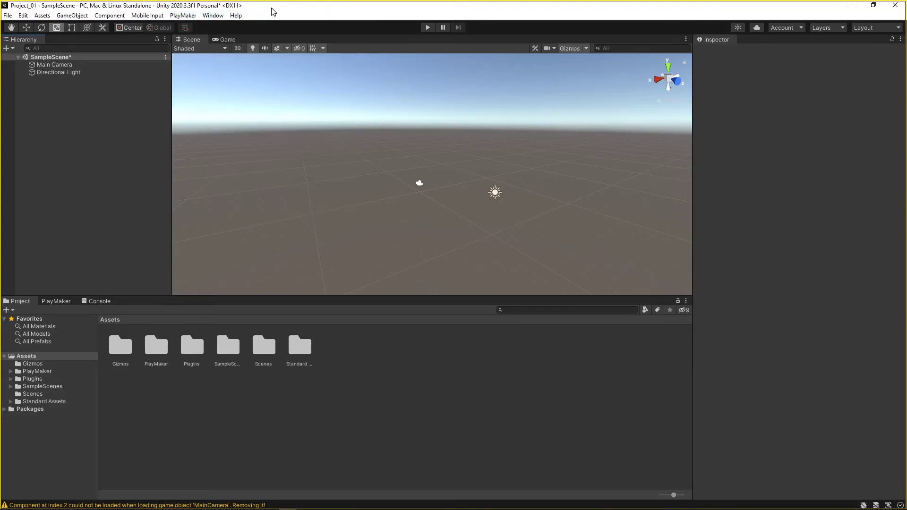
{"action": "left_click", "coordinate": [181, 15]}
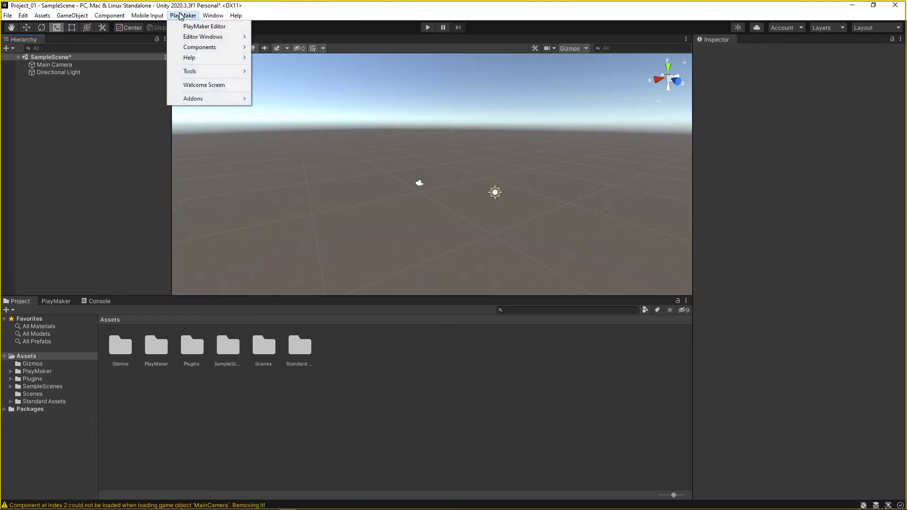
{"action": "left_click", "coordinate": [269, 14]}
{"action": "key", "text": "alt"}
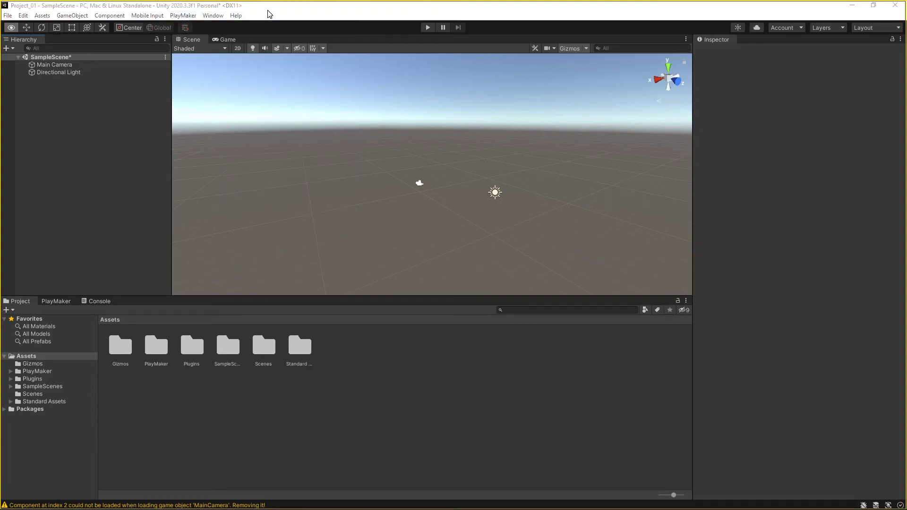
{"action": "key", "text": "alt+Tab"}
Search the PlayMaker wiki on hutonggames.com for 'eco system' and open the Ecosystem page
{"action": "left_click", "coordinate": [177, 8]}
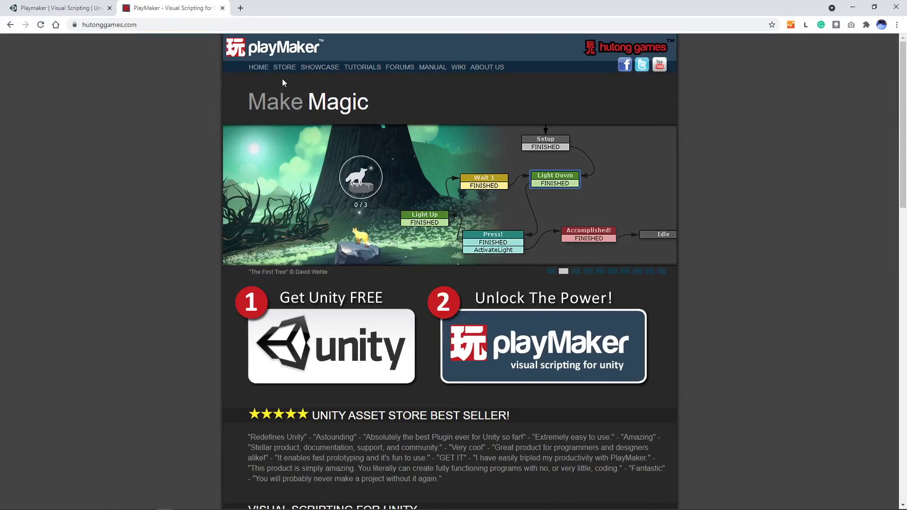
{"action": "left_click", "coordinate": [459, 67]}
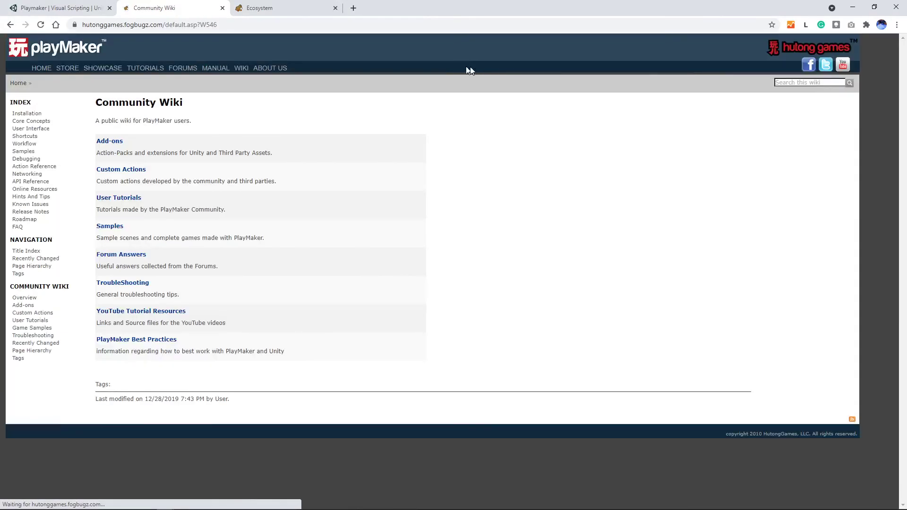
{"action": "left_click", "coordinate": [797, 83]}
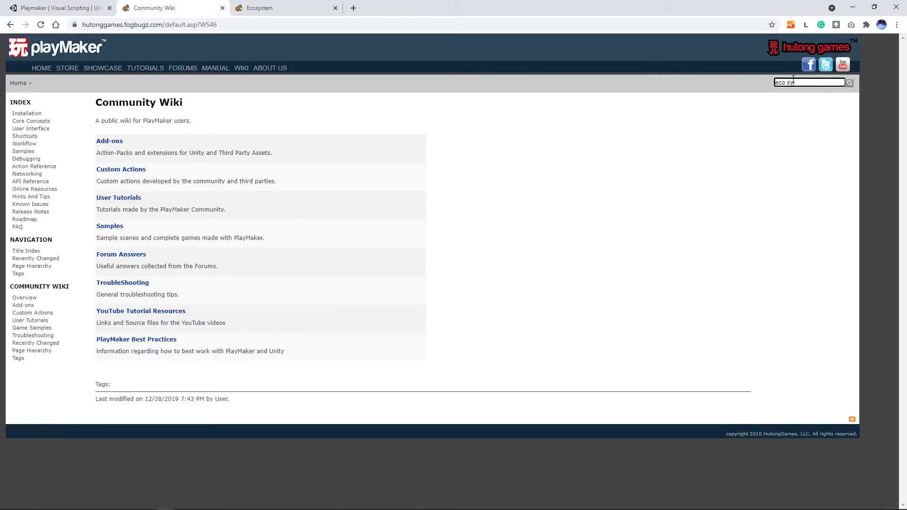
{"action": "key", "text": "Return"}
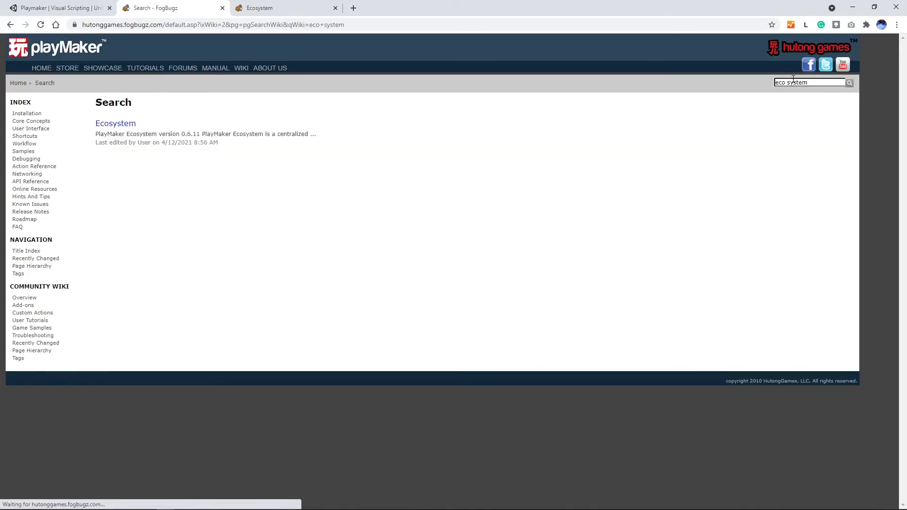
{"action": "left_click", "coordinate": [129, 126]}
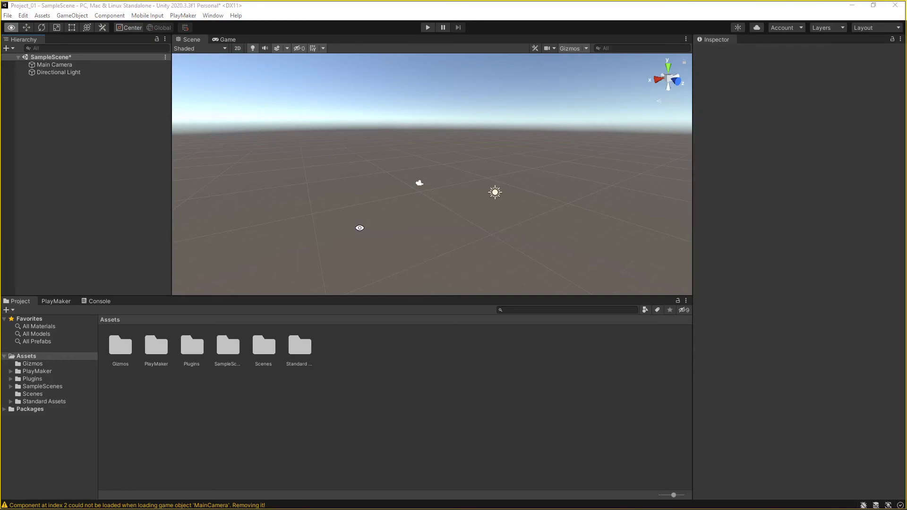
Open Ecosystem.unitypackage from the _UNITY folder to begin its Unity import
{"action": "key", "text": "alt+Tab"}
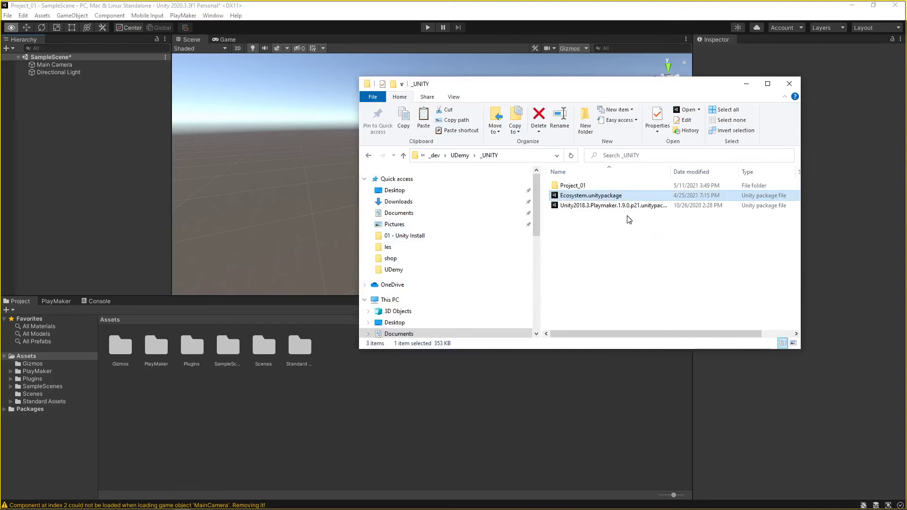
{"action": "double_click", "coordinate": [590, 196]}
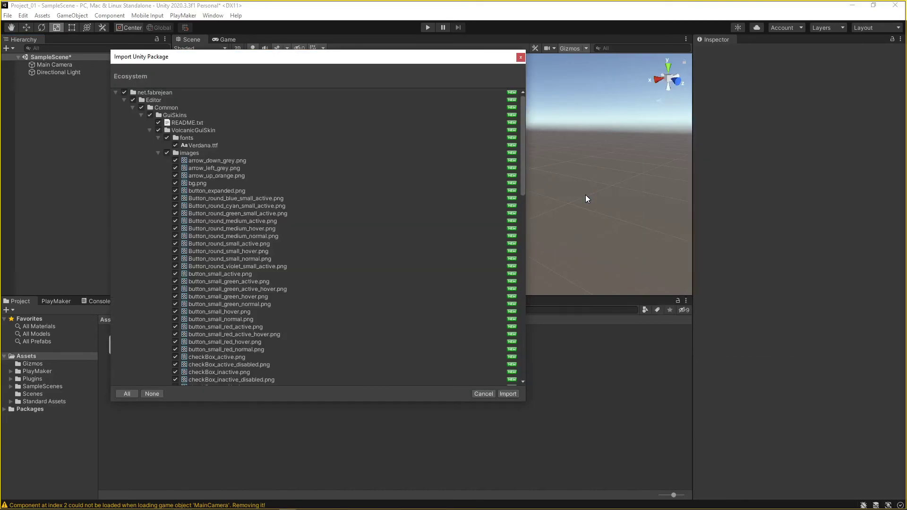
Import the Ecosystem package's net.fabrejean contents, then launch PlayMaker's Ecosystem Browser addon
{"action": "left_click", "coordinate": [505, 394]}
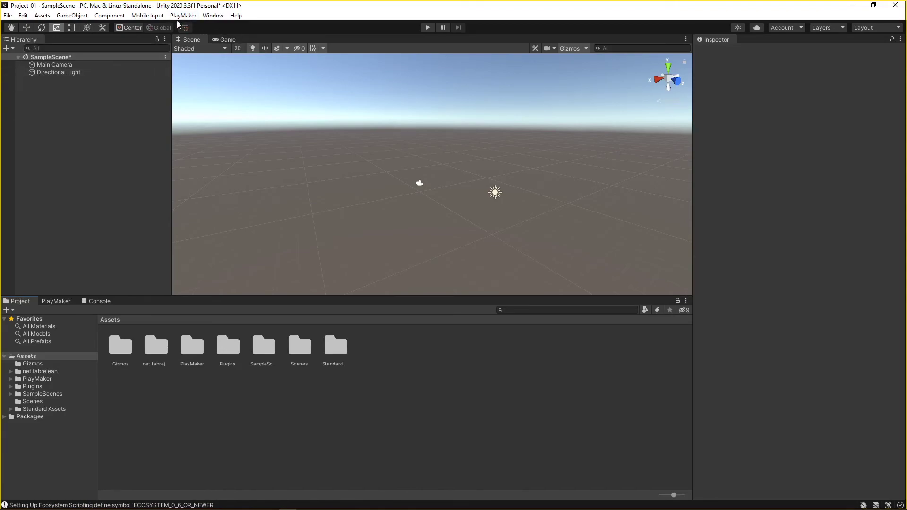
{"action": "left_click", "coordinate": [182, 16]}
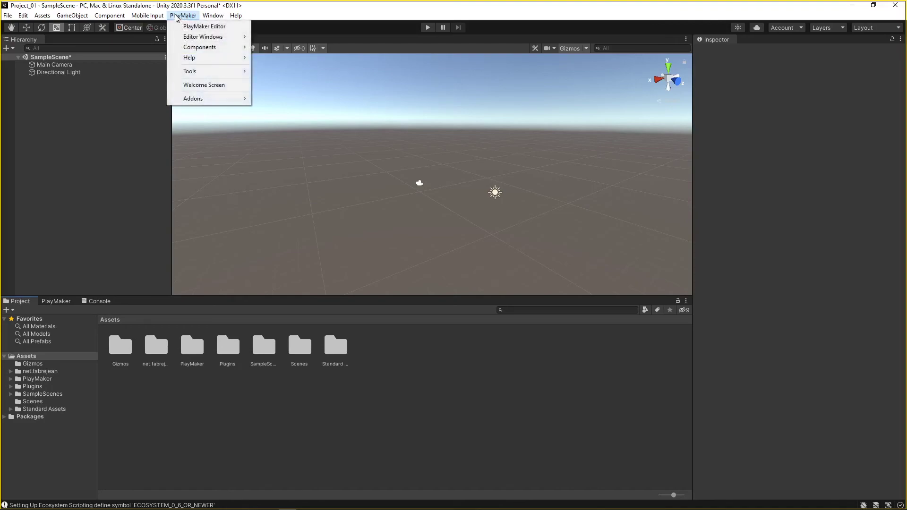
{"action": "mouse_move", "coordinate": [198, 100]}
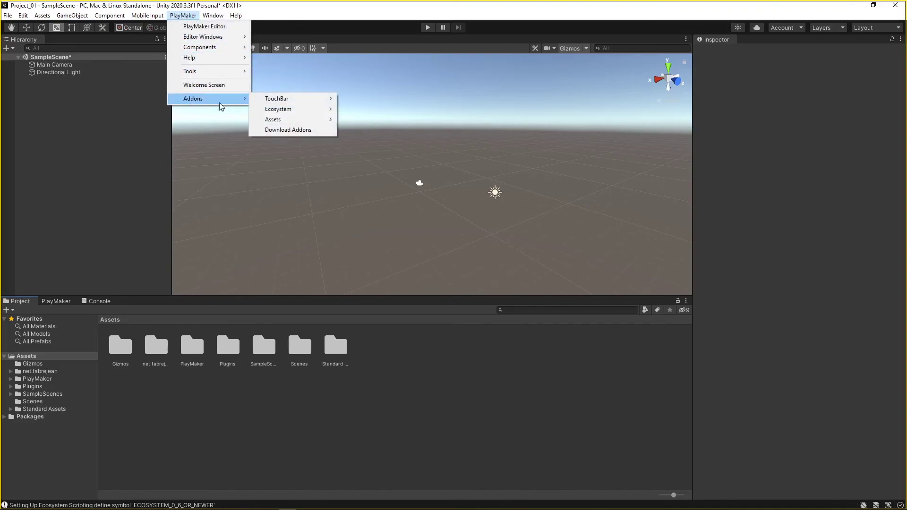
{"action": "mouse_move", "coordinate": [282, 112]}
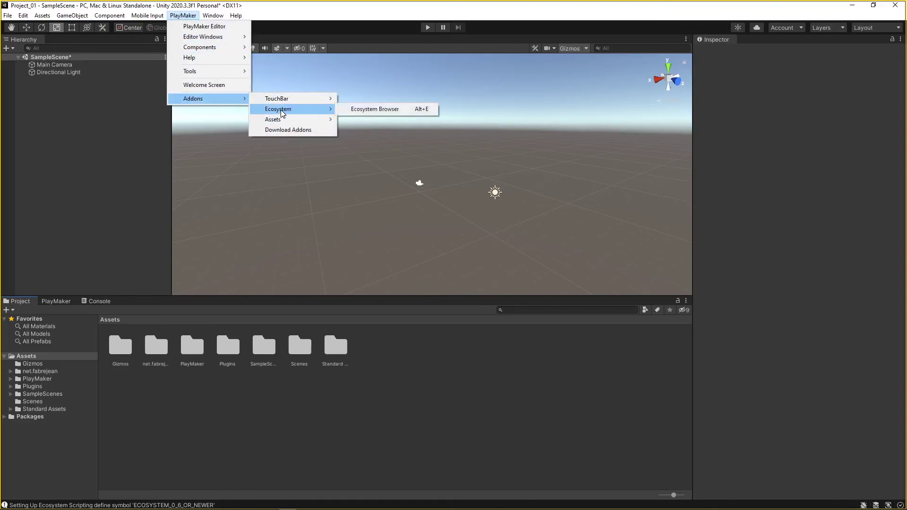
{"action": "left_click", "coordinate": [366, 112]}
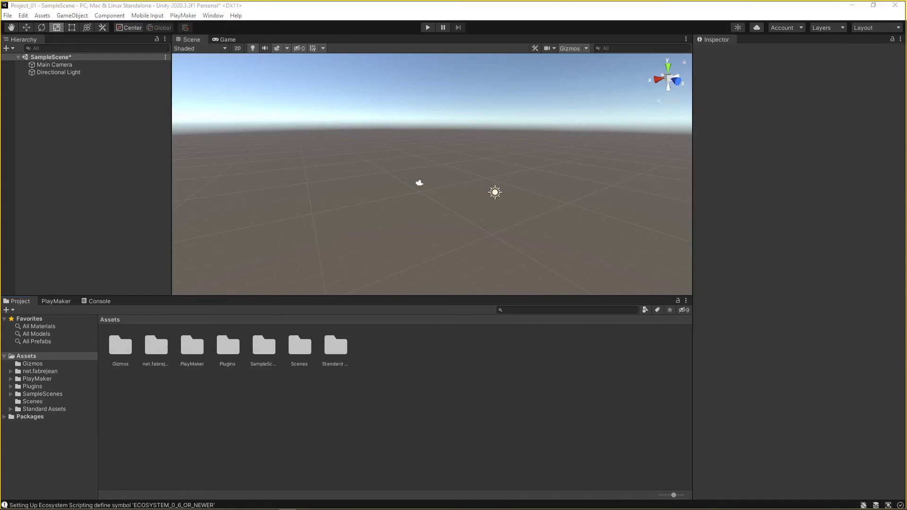
Move the Ecosystem window to the top-left, accept the disclaimer, and search for 'cam'
{"action": "left_click_drag", "start_coordinate": [198, 95], "coordinate": [159, 49]}
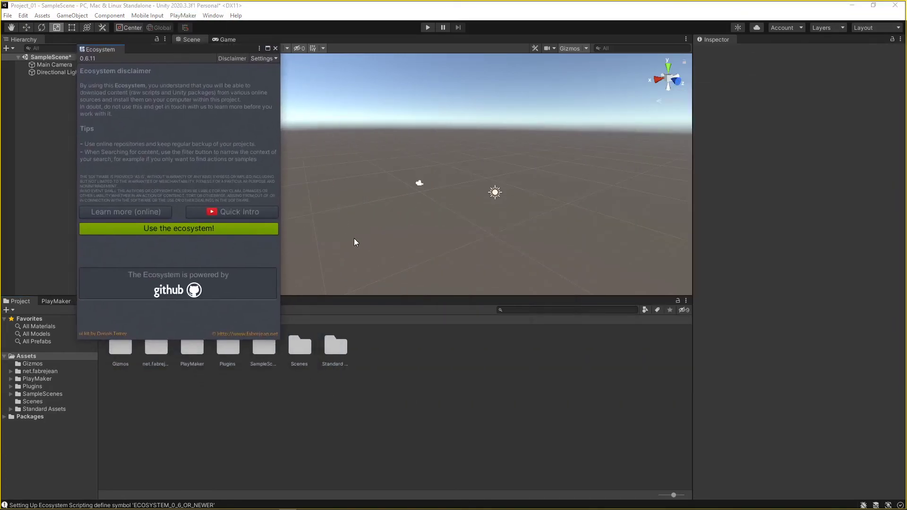
{"action": "left_click", "coordinate": [193, 230]}
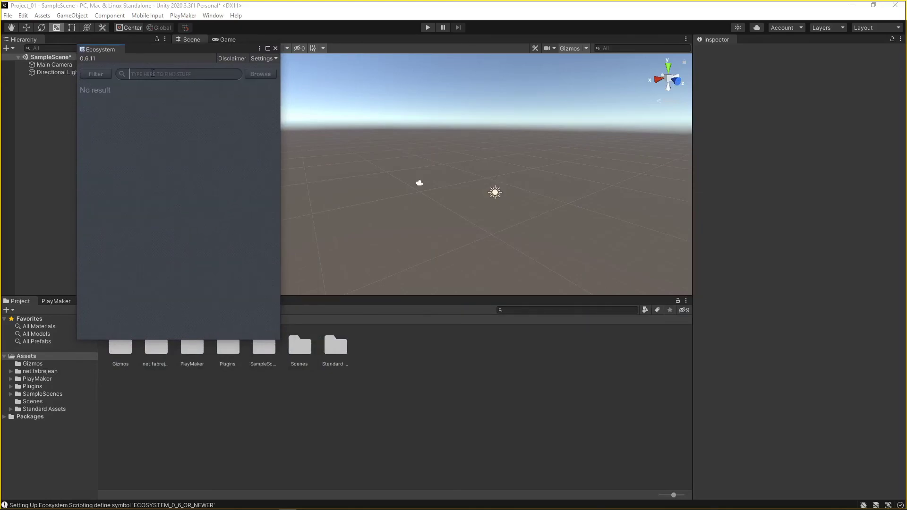
{"action": "type", "text": "camera"}
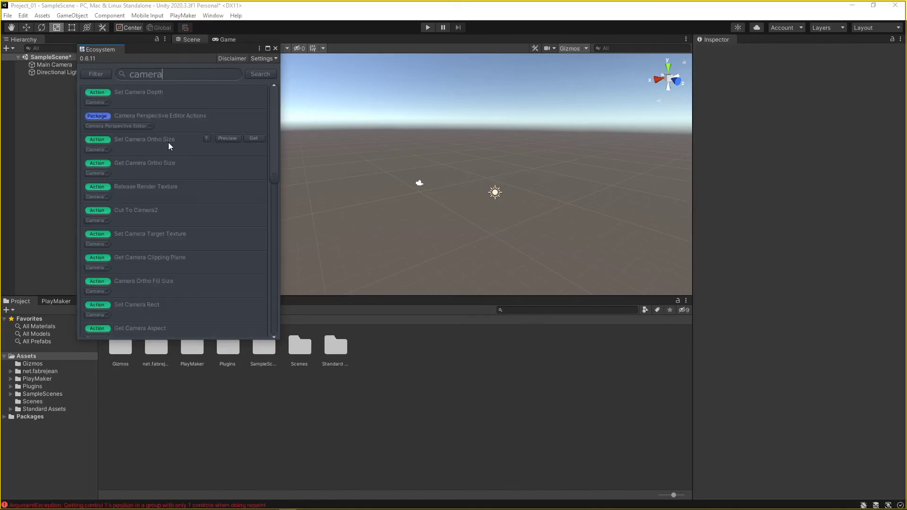
Browse the camera results, such as Set Camera Depth and Camera Animate To Ortho
{"action": "scroll", "coordinate": [182, 166], "scroll_direction": "down", "scroll_amount": 1}
{"action": "scroll", "coordinate": [137, 226], "scroll_direction": "down", "scroll_amount": 6}
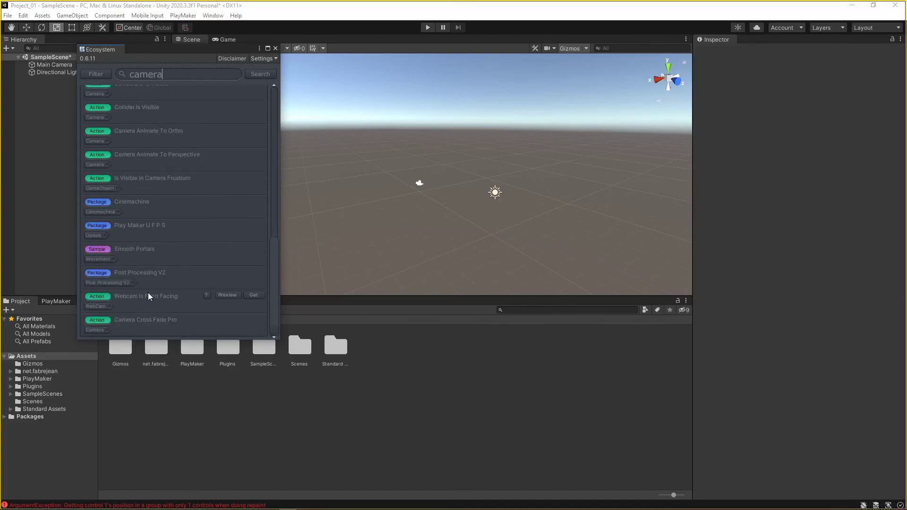
{"action": "scroll", "coordinate": [148, 292], "scroll_direction": "up", "scroll_amount": 3}
{"action": "scroll", "coordinate": [145, 288], "scroll_direction": "up", "scroll_amount": 5}
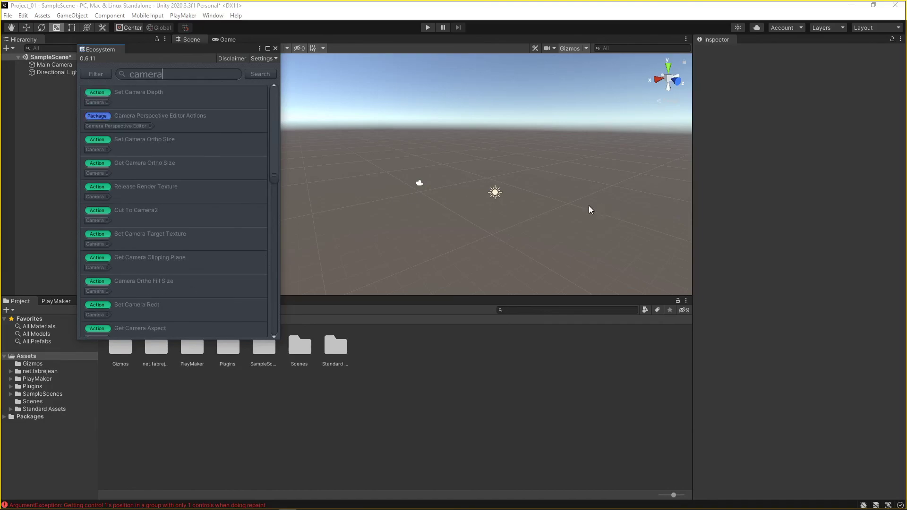
{"action": "scroll", "coordinate": [177, 198], "scroll_direction": "down", "scroll_amount": 7}
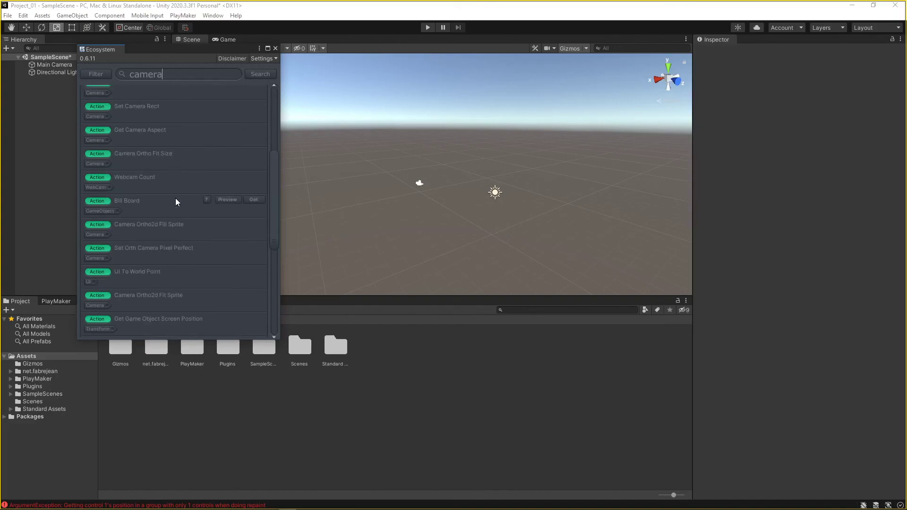
{"action": "scroll", "coordinate": [175, 199], "scroll_direction": "down", "scroll_amount": 3}
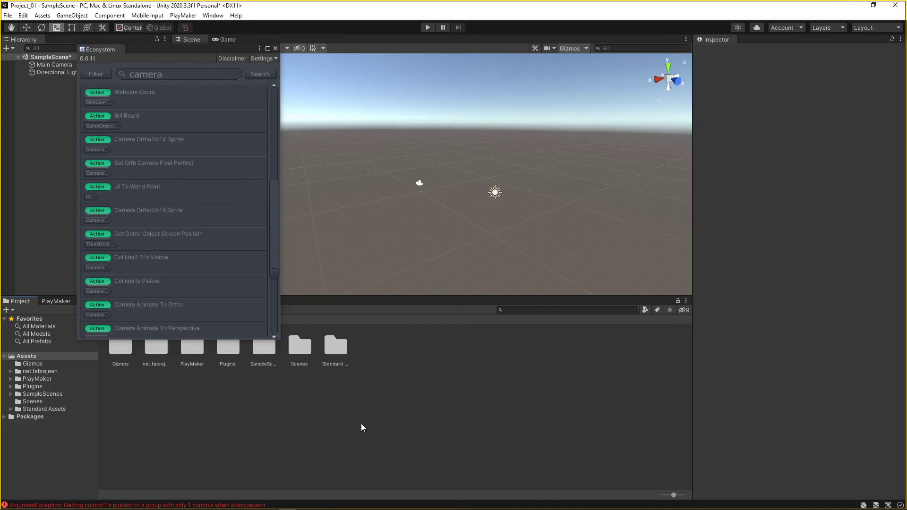